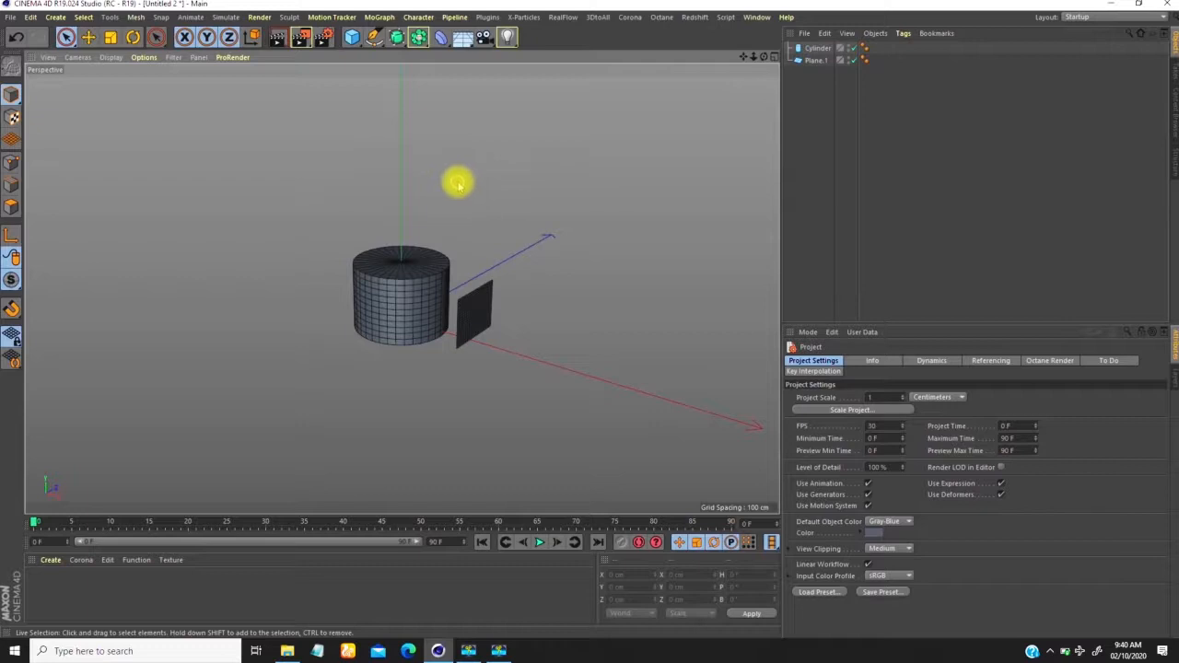
Step: Switch to the Untitled 1 project to view it, and return to the Untitled 2 project
{"action": "mouse_move", "coordinate": [458, 206]}
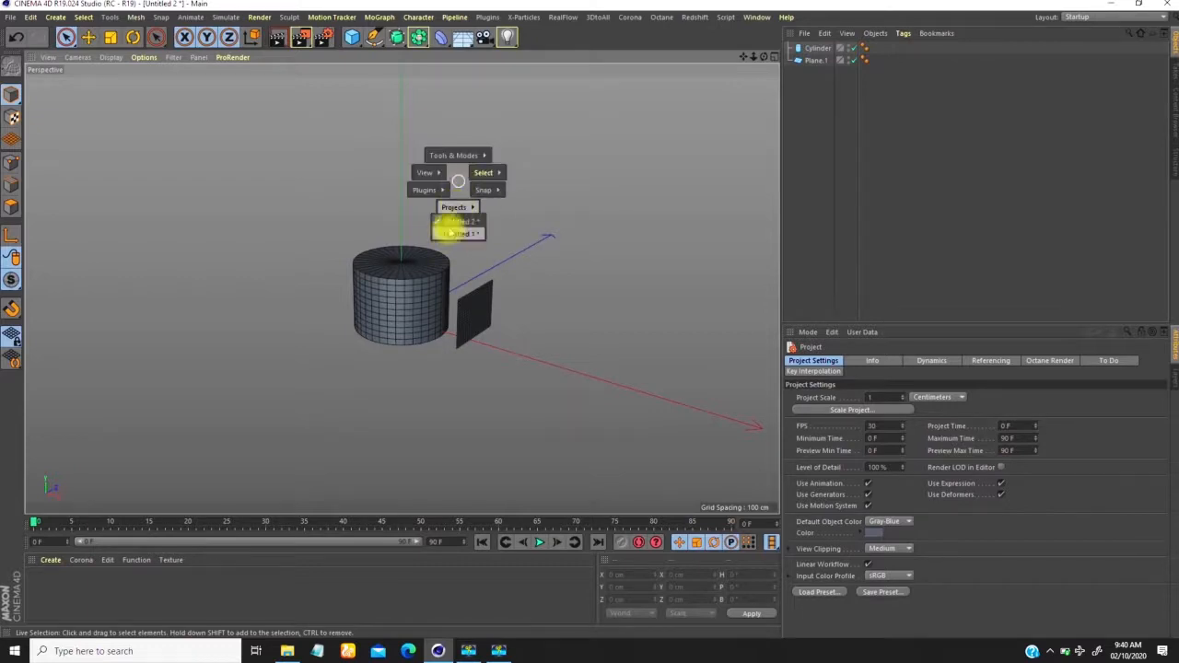
{"action": "left_click", "coordinate": [458, 233]}
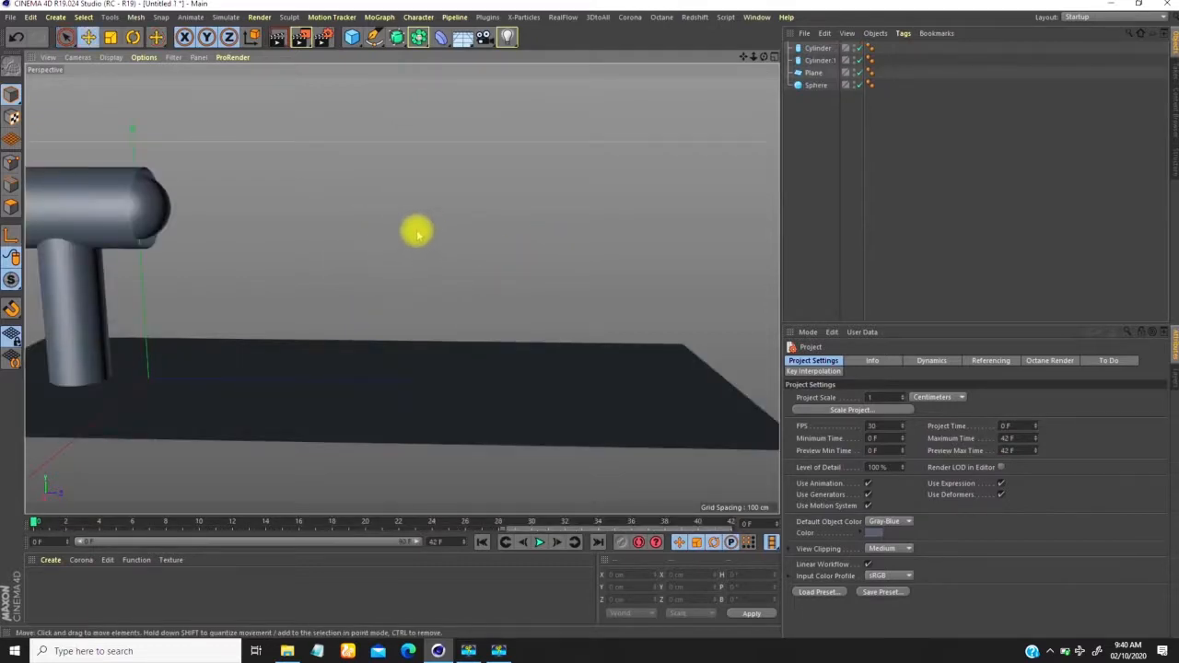
{"action": "key", "text": "v"}
{"action": "left_click", "coordinate": [410, 268]}
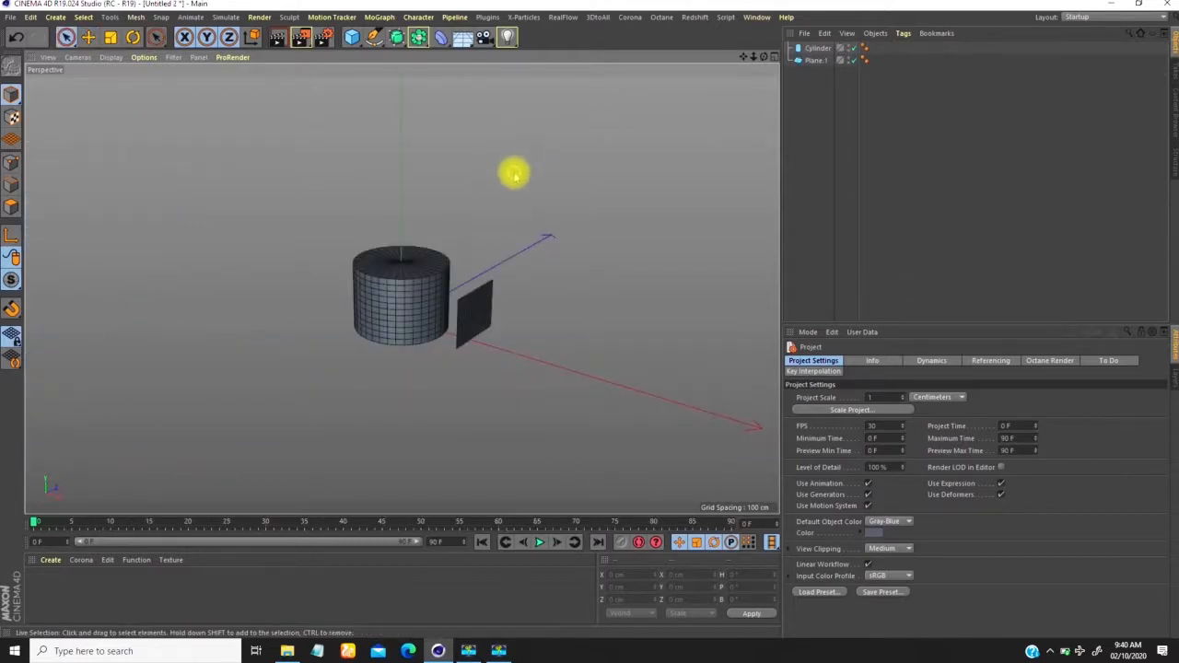
Step: Create a new project and add a Capsule primitive to it
{"action": "key", "text": "ctrl+n"}
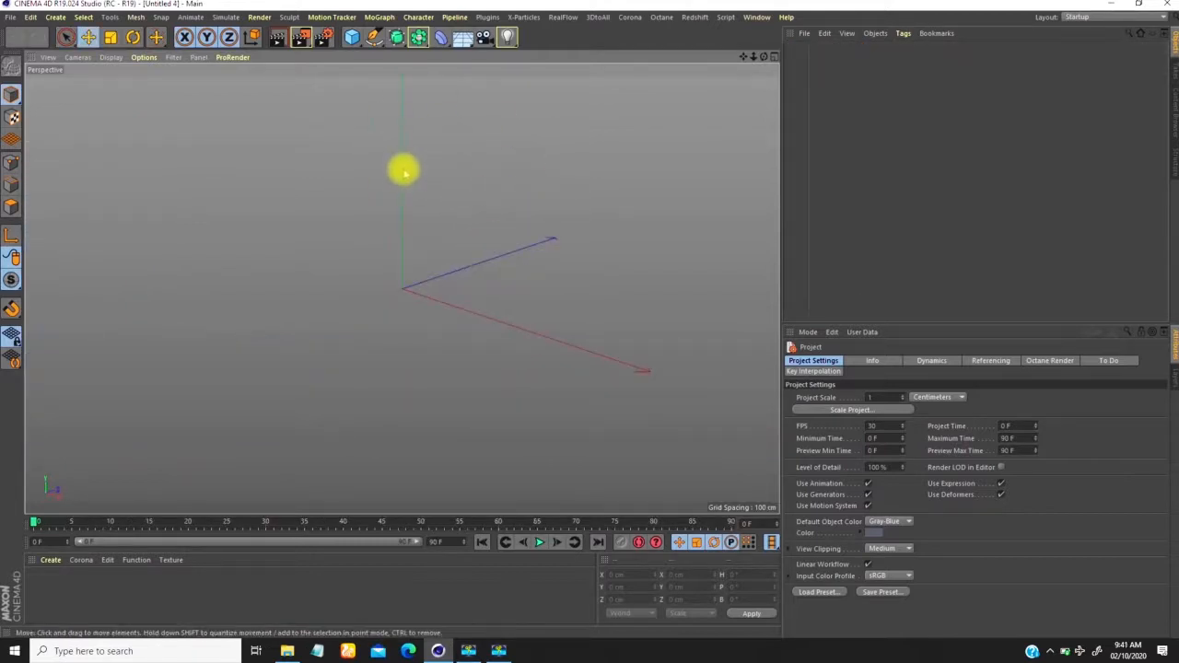
{"action": "left_click", "coordinate": [351, 37]}
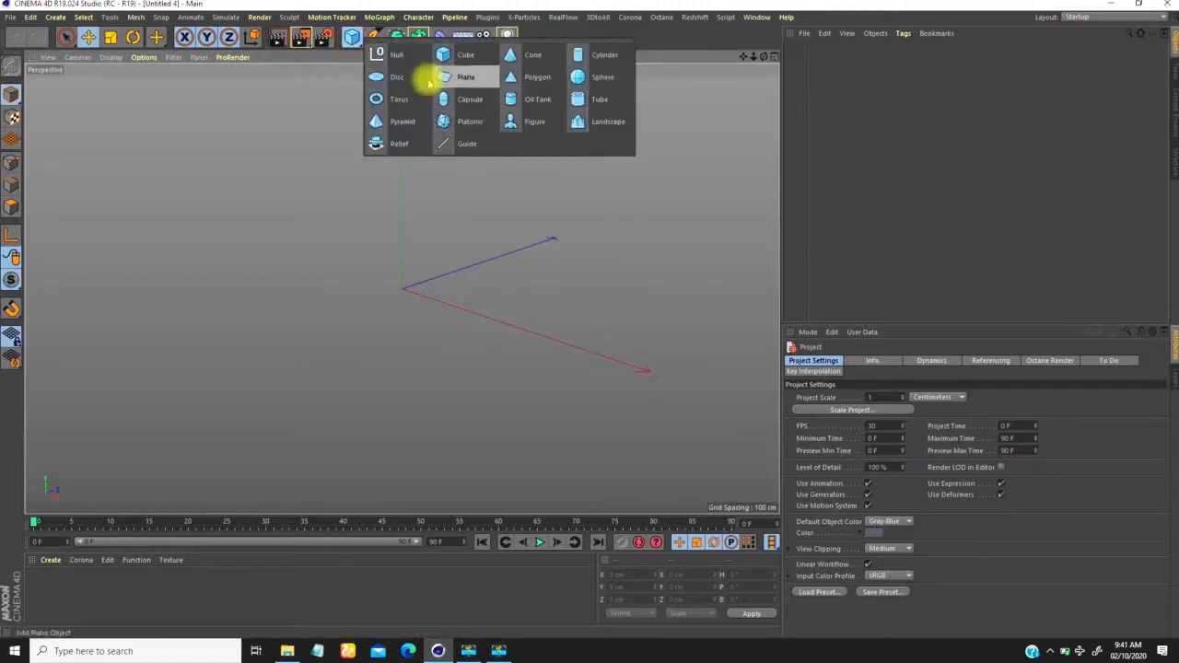
{"action": "left_click", "coordinate": [445, 98]}
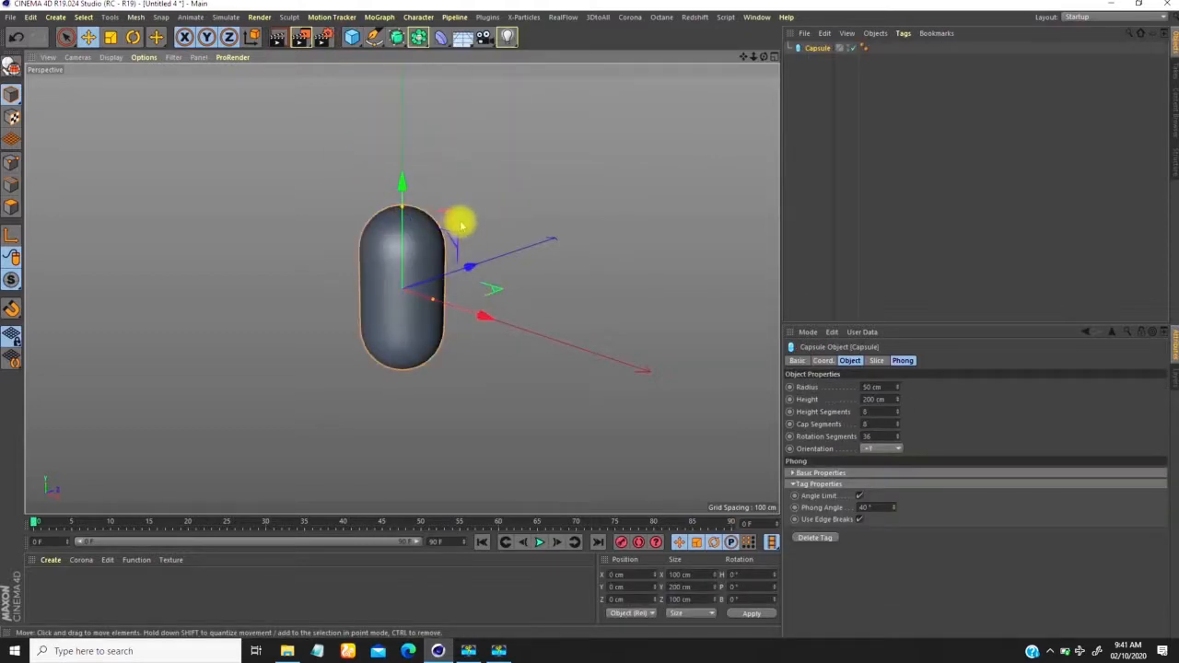
Step: Switch from the new capsule project back to the open Untitled 2 project
{"action": "key", "text": "v"}
{"action": "mouse_move", "coordinate": [458, 243]}
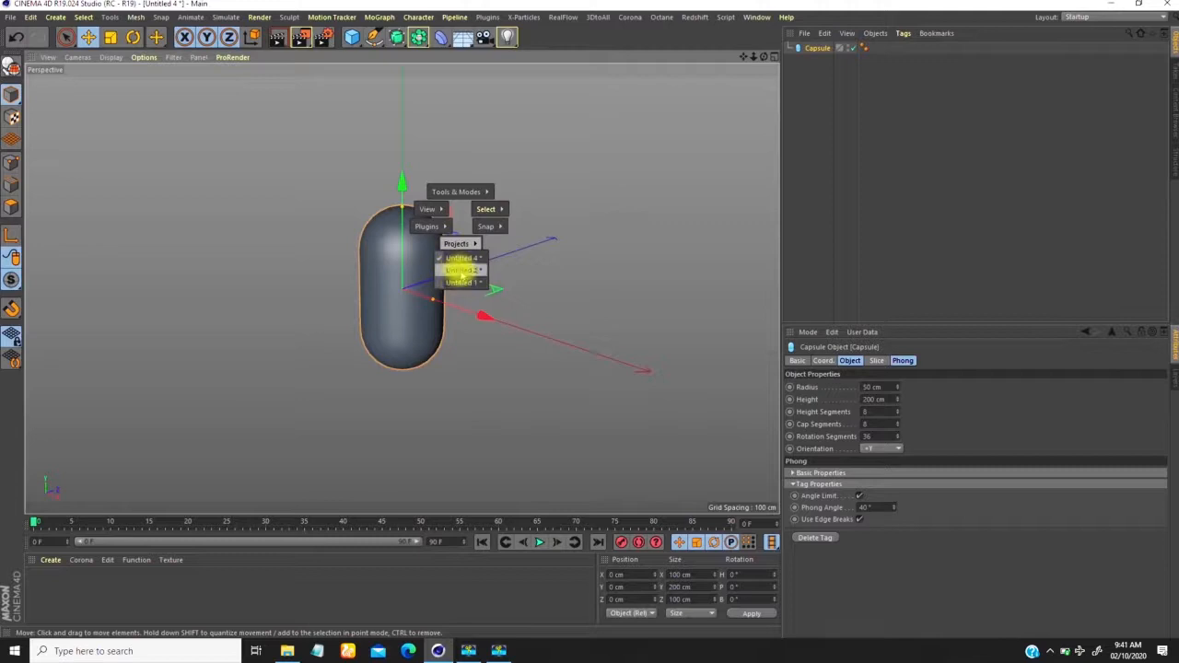
{"action": "left_click", "coordinate": [753, 22]}
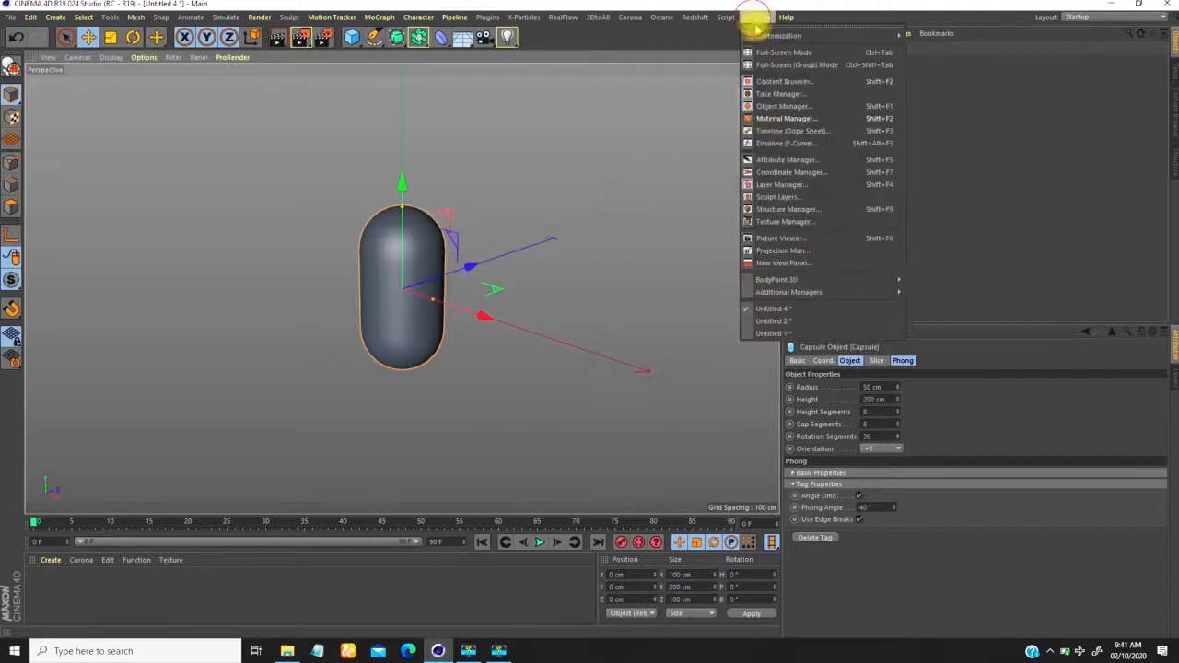
{"action": "left_click", "coordinate": [770, 321]}
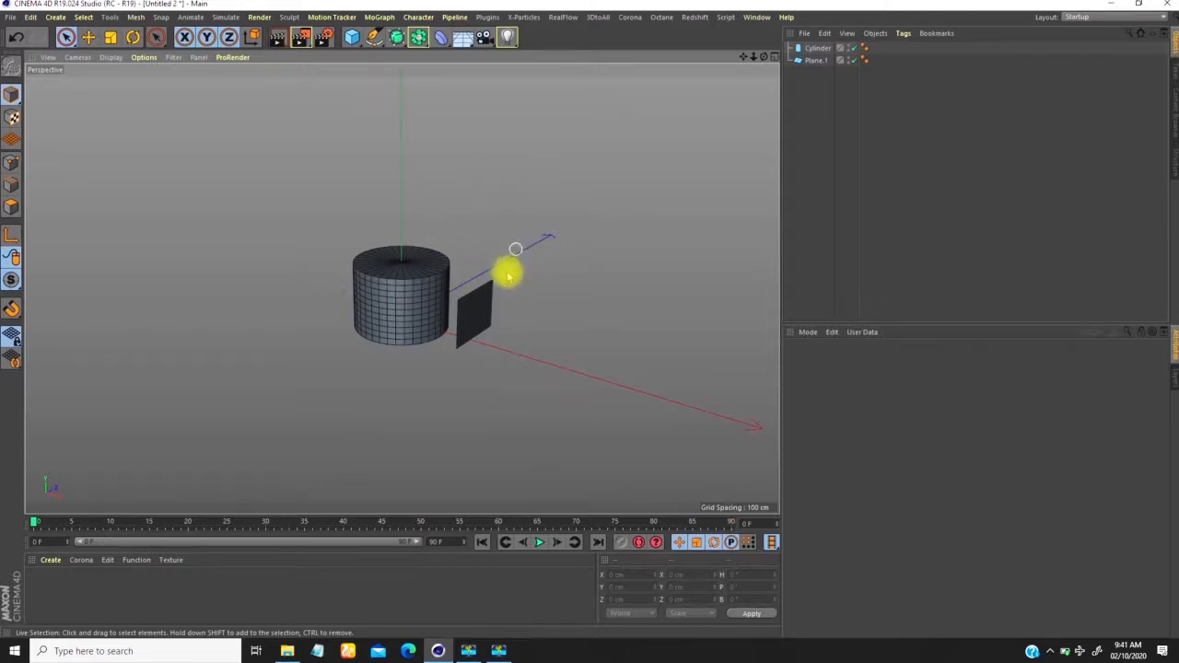
Step: Open the Customize Commands window and filter the commands by the name "project"
{"action": "left_click", "coordinate": [757, 18]}
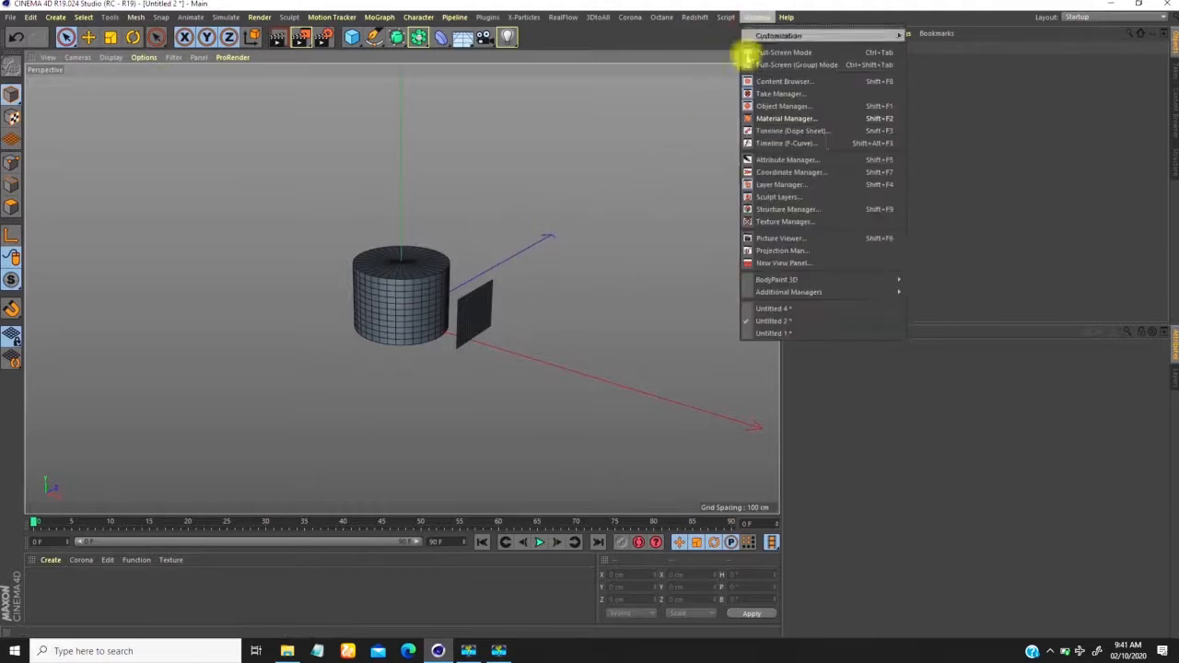
{"action": "mouse_move", "coordinate": [801, 39]}
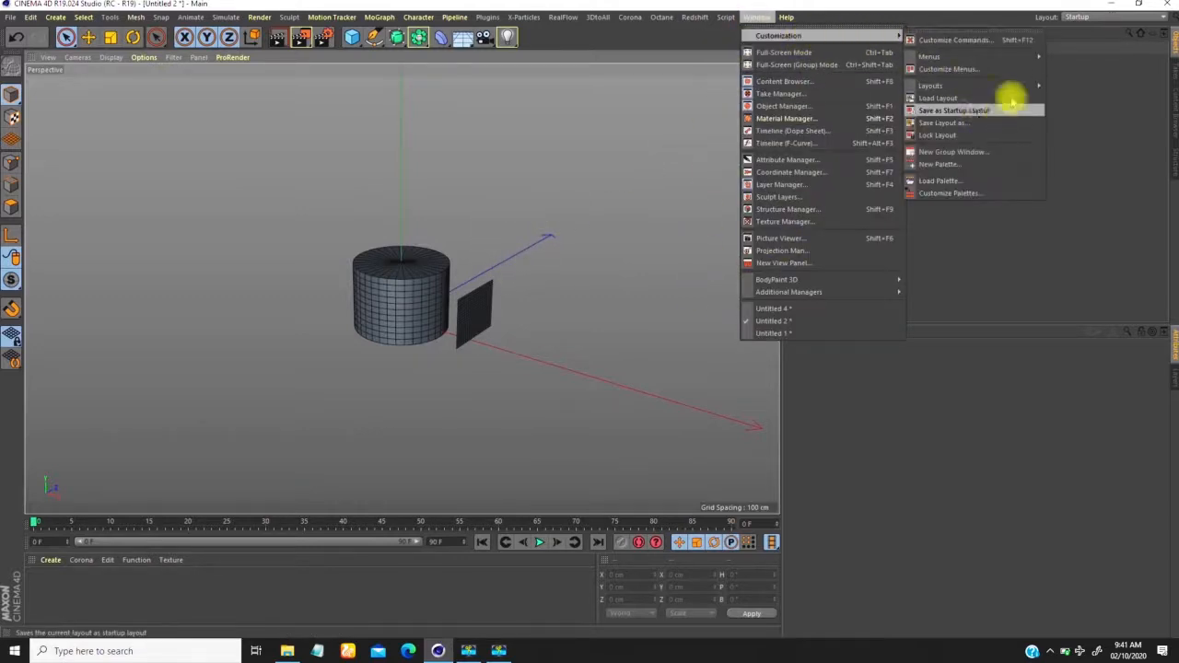
{"action": "left_click", "coordinate": [961, 39]}
{"action": "left_click_drag", "start_coordinate": [588, 173], "coordinate": [814, 149]}
{"action": "left_click", "coordinate": [713, 183]}
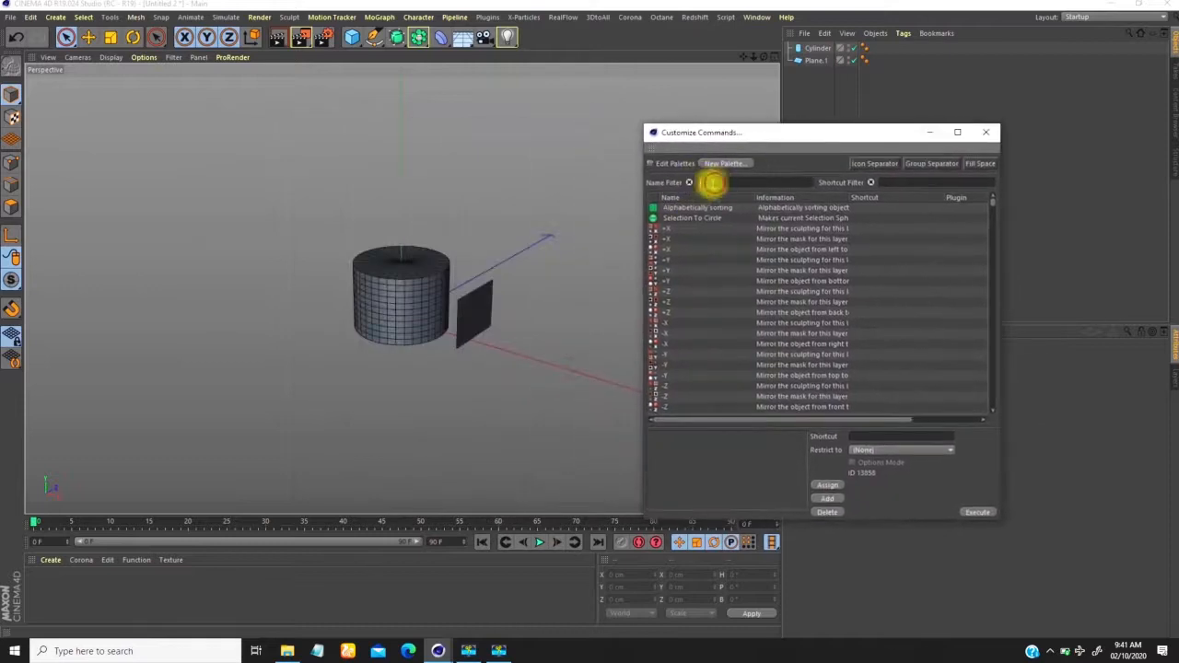
{"action": "type", "text": "project"}
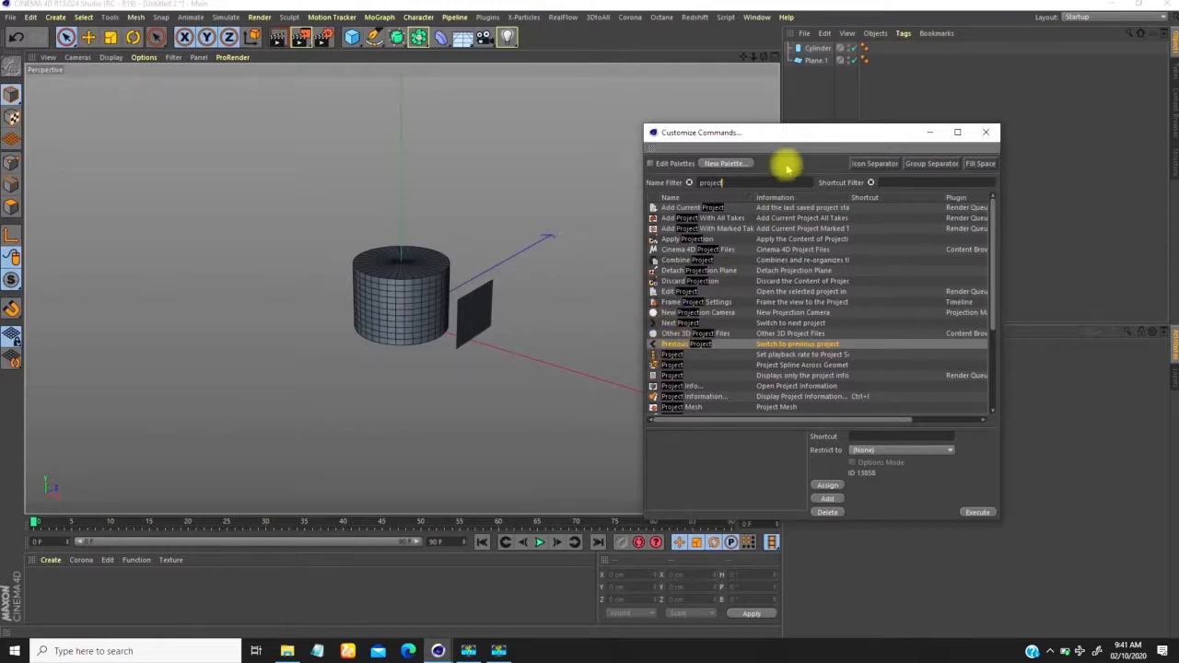
{"action": "left_click_drag", "start_coordinate": [801, 133], "coordinate": [822, 141]}
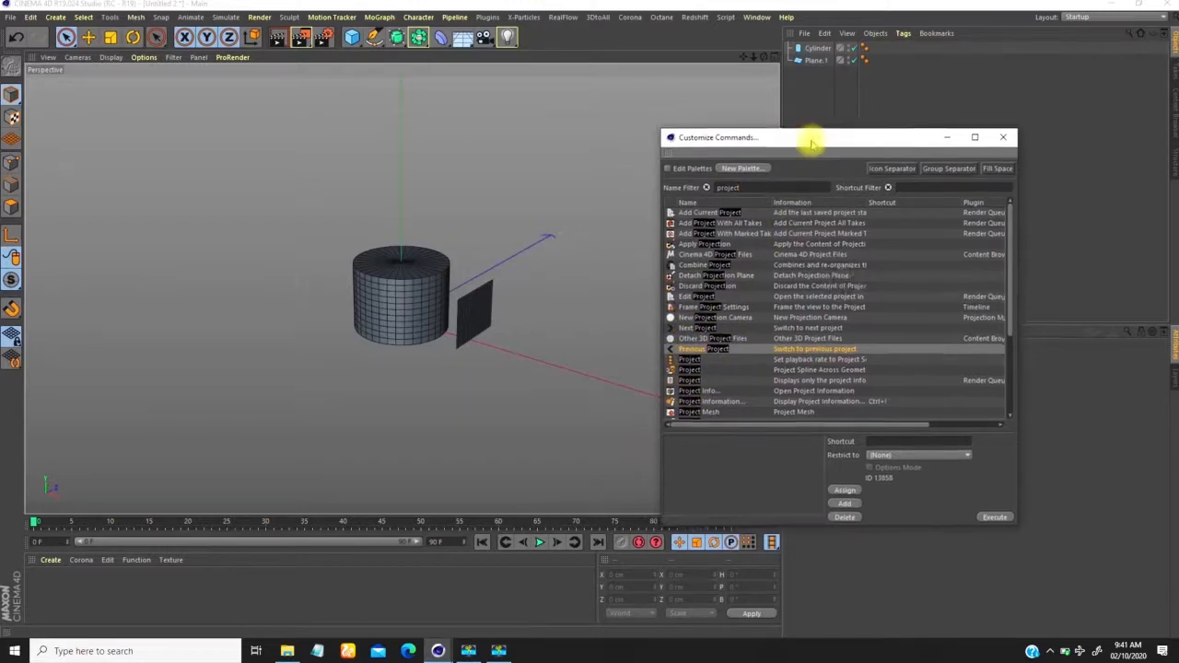
Step: Add the Previous Project and Next Project commands to the far end of the main tool palette, and close the Customize Commands window
{"action": "mouse_move", "coordinate": [674, 353]}
{"action": "left_mouse_down"}
{"action": "mouse_move", "coordinate": [669, 290]}
{"action": "mouse_move", "coordinate": [573, 72]}
{"action": "mouse_move", "coordinate": [780, 43]}
{"action": "mouse_move", "coordinate": [769, 38]}
{"action": "left_mouse_up"}
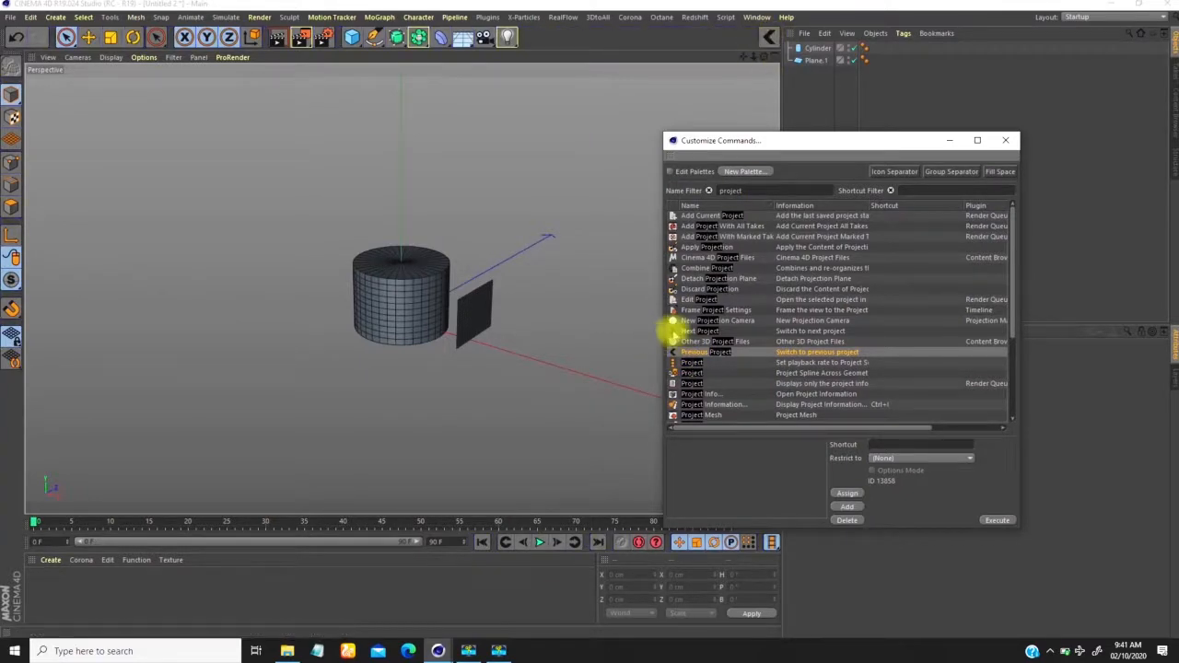
{"action": "left_click_drag", "start_coordinate": [672, 332], "coordinate": [709, 300]}
{"action": "left_click_drag", "start_coordinate": [779, 88], "coordinate": [779, 42]}
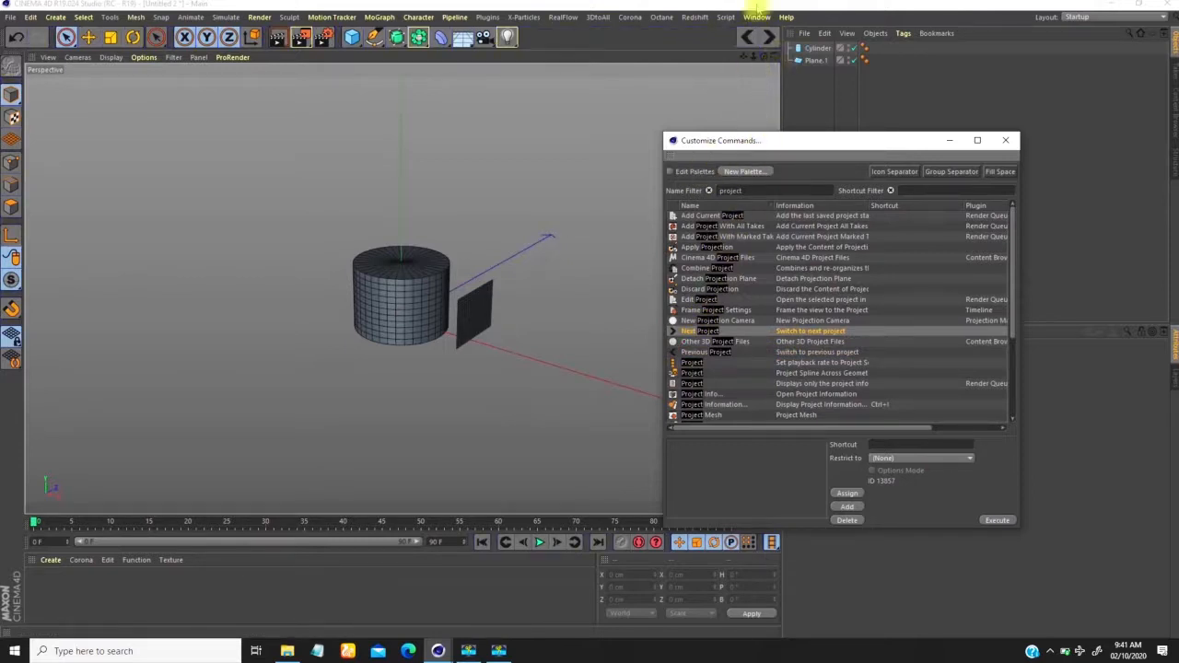
{"action": "left_click", "coordinate": [1006, 141]}
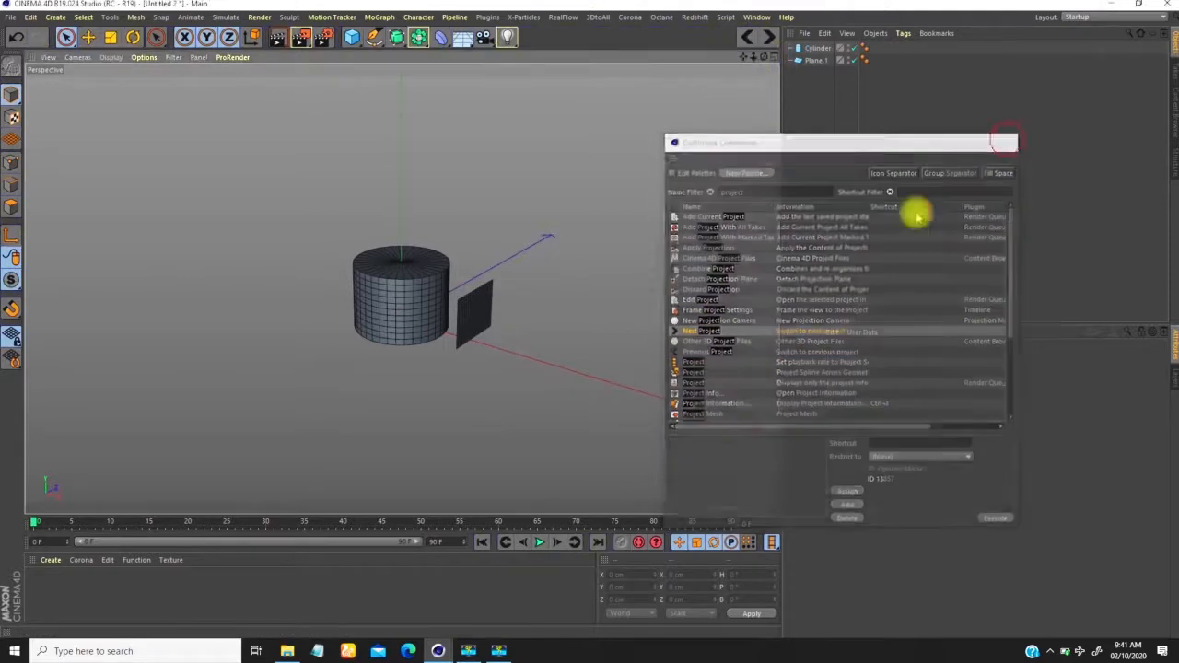
{"action": "left_click", "coordinate": [757, 17]}
{"action": "mouse_move", "coordinate": [807, 35]}
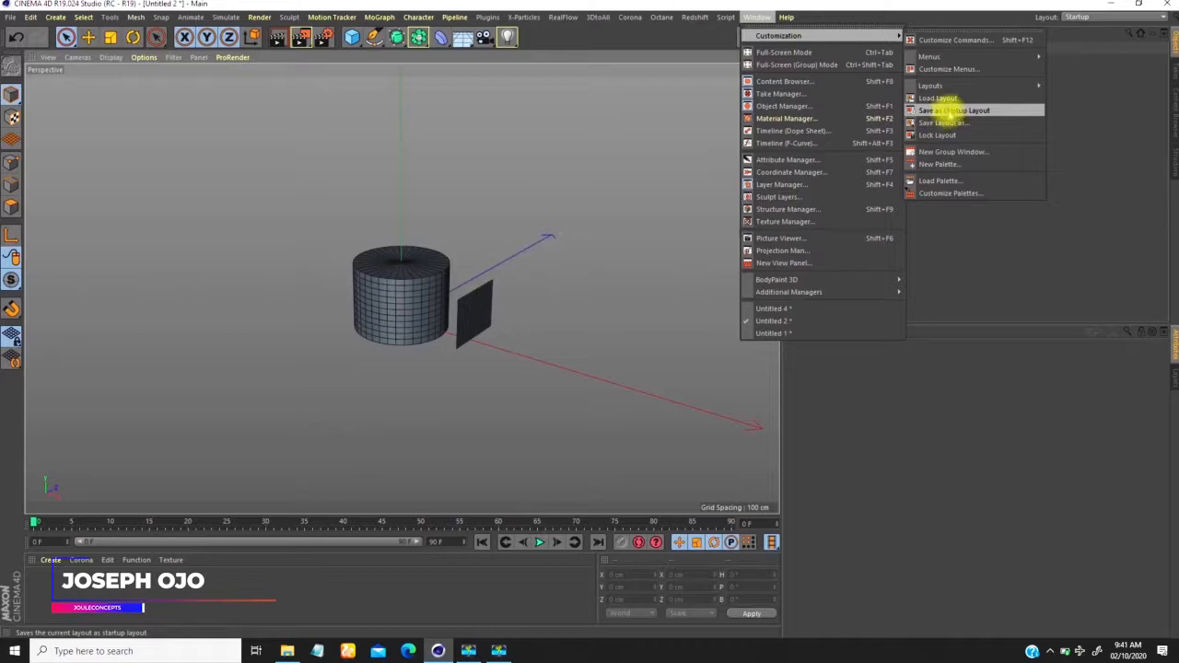
{"action": "left_click", "coordinate": [958, 111]}
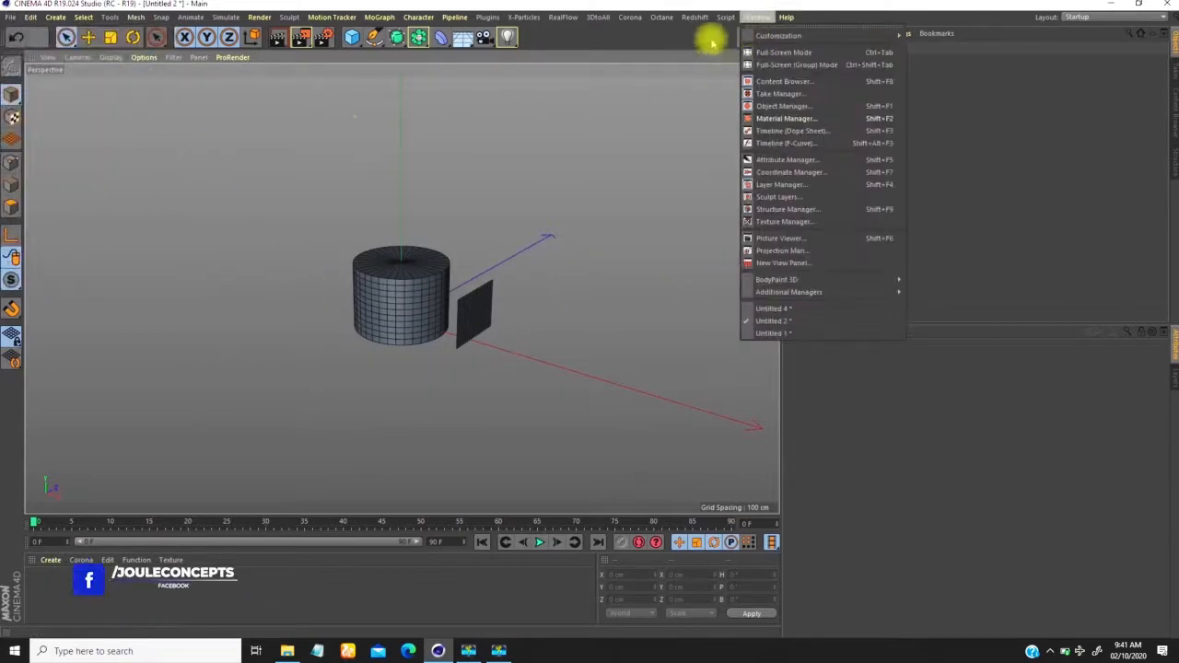
{"action": "left_click", "coordinate": [772, 255]}
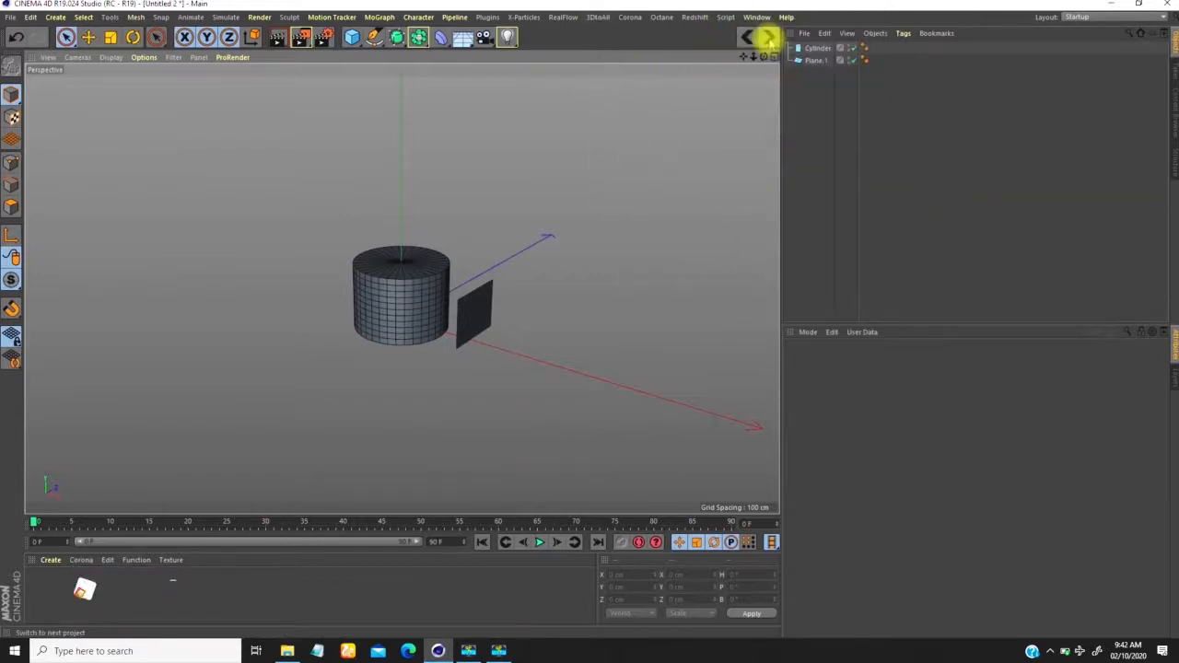
Step: Cycle through the open projects in both directions with the new Next Project and Previous Project commands, finishing on Untitled 1
{"action": "left_click", "coordinate": [765, 37]}
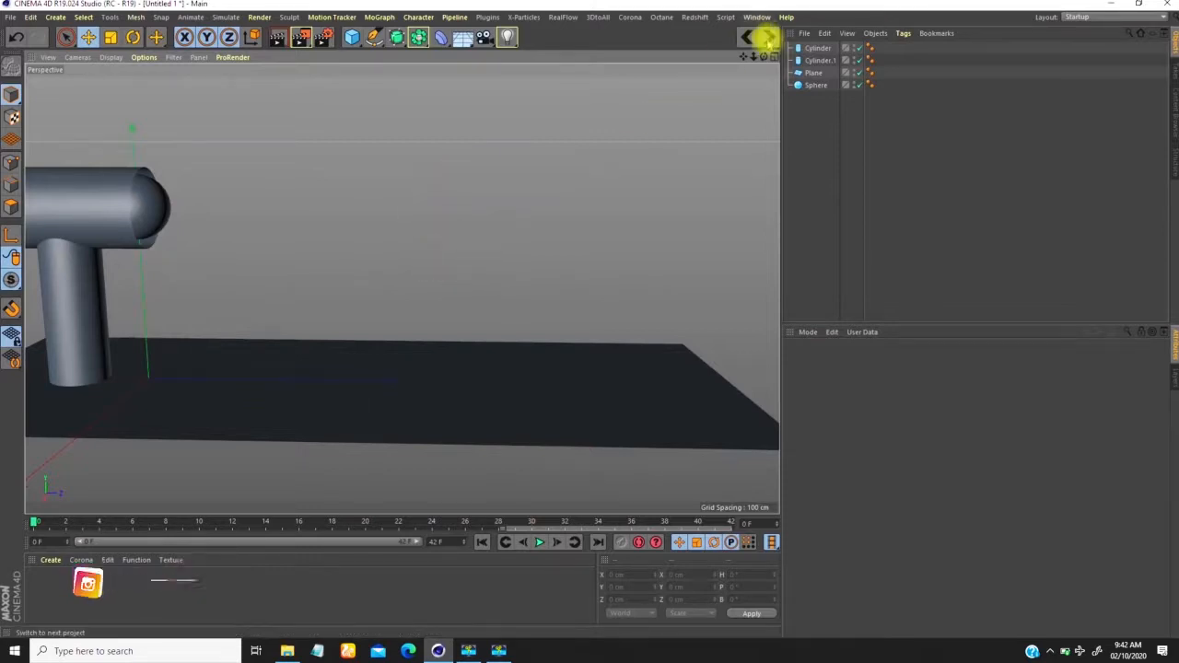
{"action": "left_click", "coordinate": [765, 36]}
{"action": "left_click", "coordinate": [766, 37]}
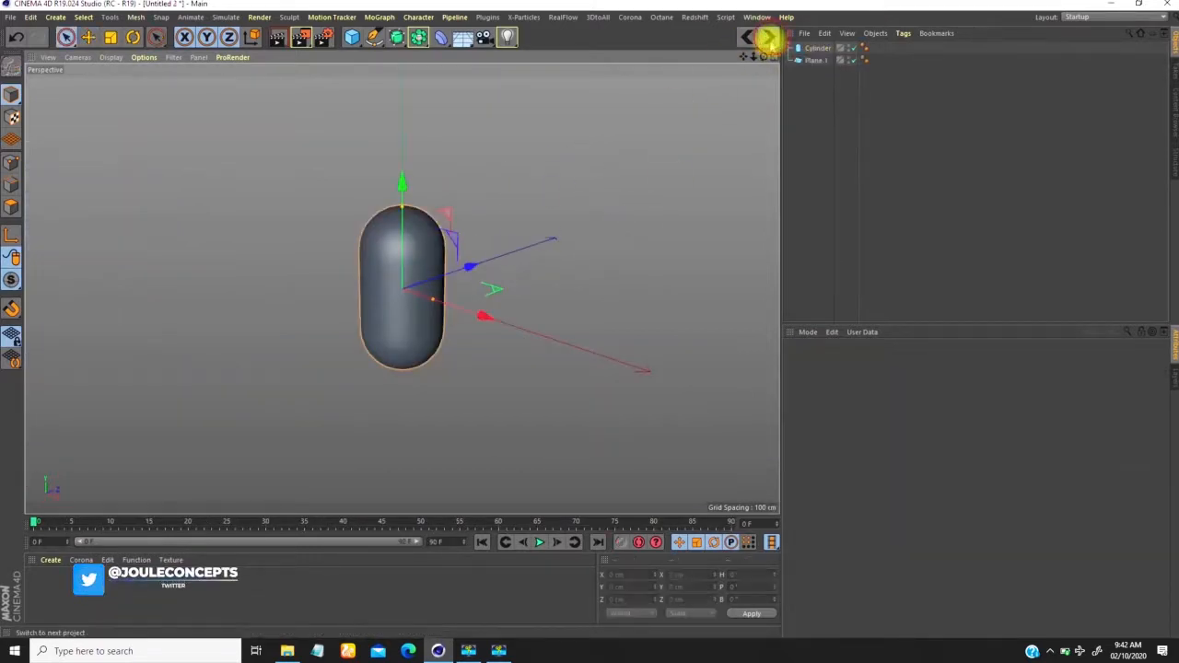
{"action": "left_click", "coordinate": [765, 37]}
{"action": "left_click", "coordinate": [765, 37]}
{"action": "left_click", "coordinate": [747, 37]}
{"action": "left_click", "coordinate": [747, 37]}
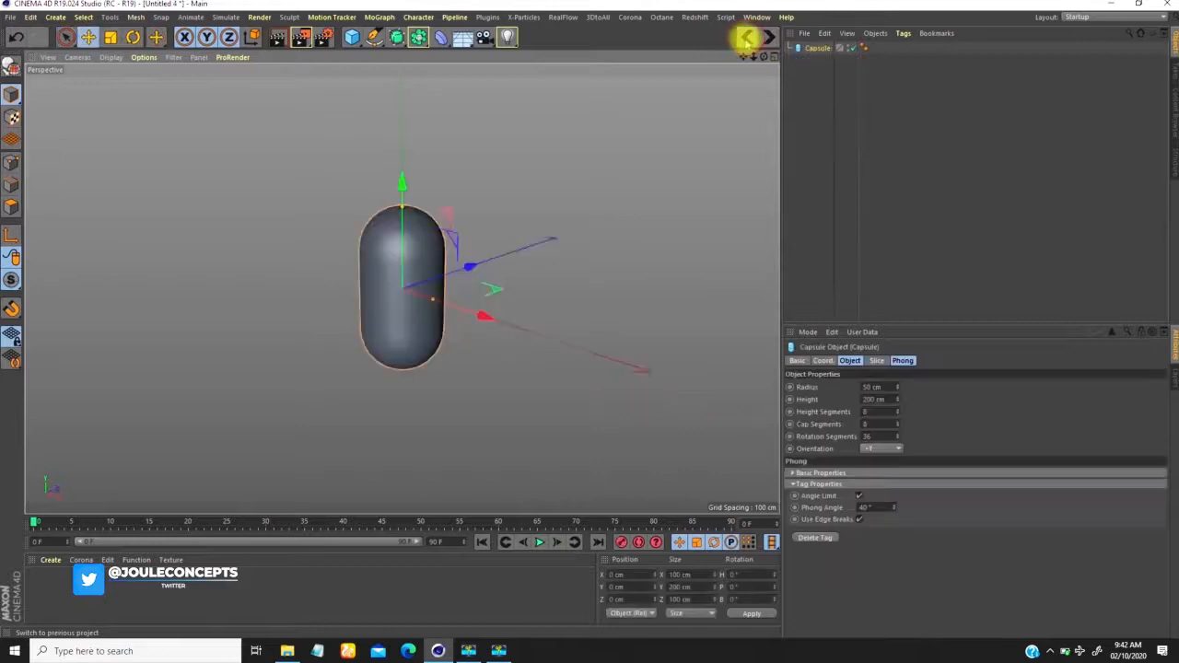
{"action": "left_click", "coordinate": [747, 37]}
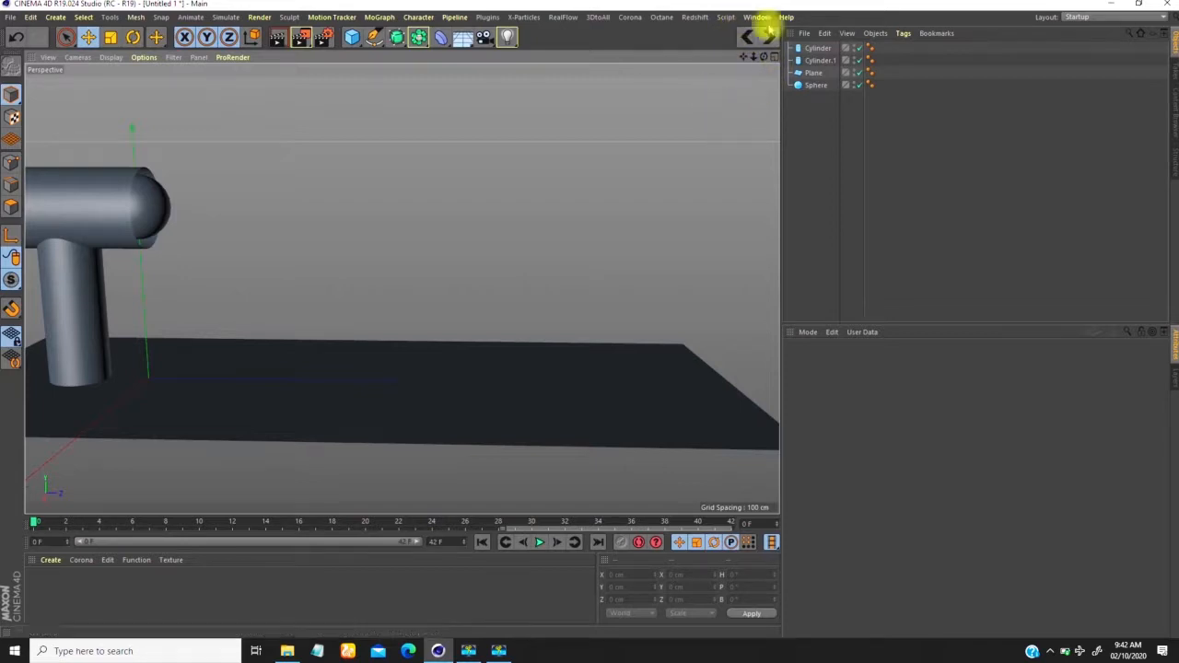
Step: Save the current interface as the startup layout and choose the Startup (User) layout
{"action": "left_click", "coordinate": [756, 16]}
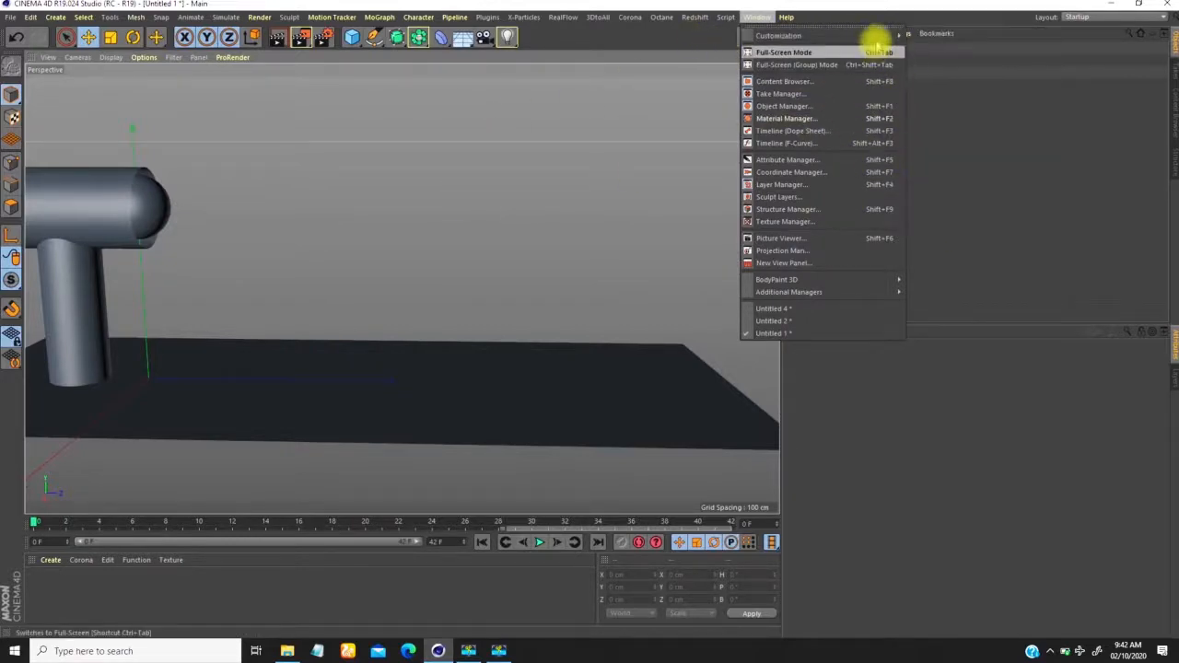
{"action": "mouse_move", "coordinate": [810, 35]}
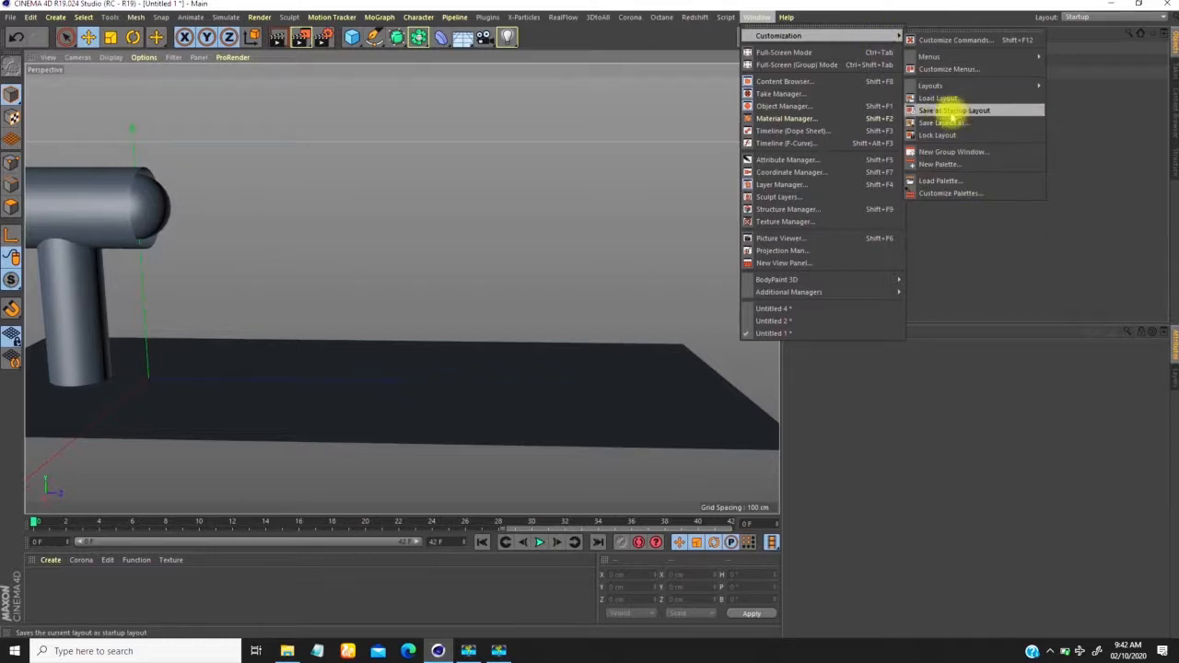
{"action": "left_click", "coordinate": [961, 112]}
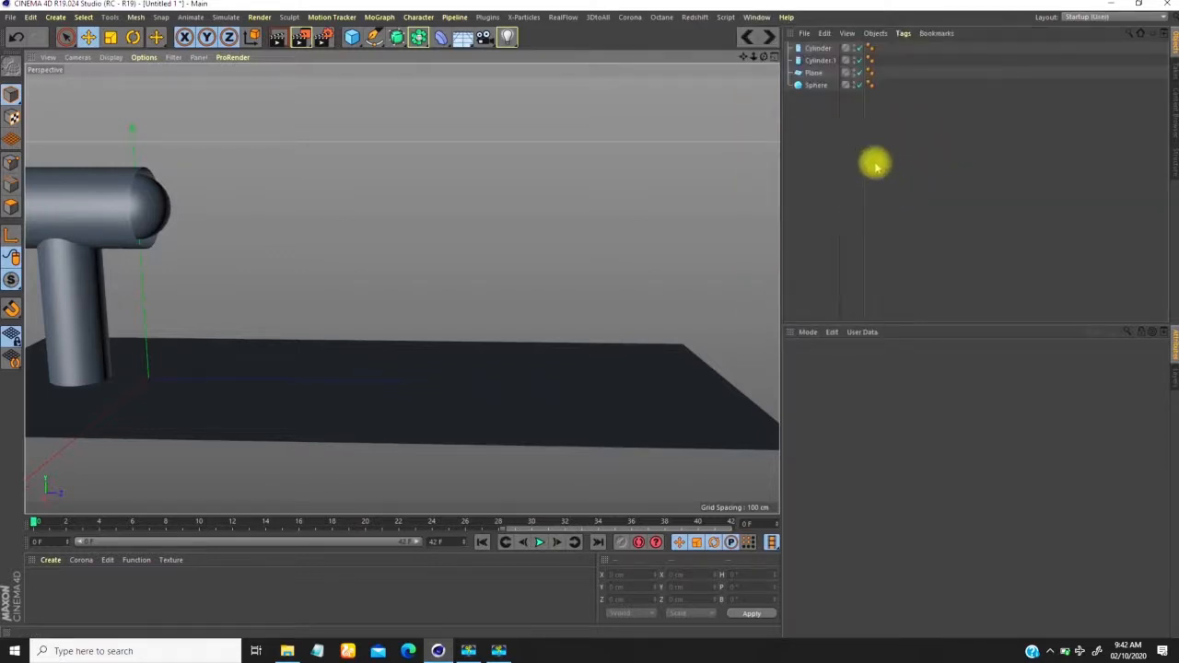
{"action": "left_click", "coordinate": [1098, 19]}
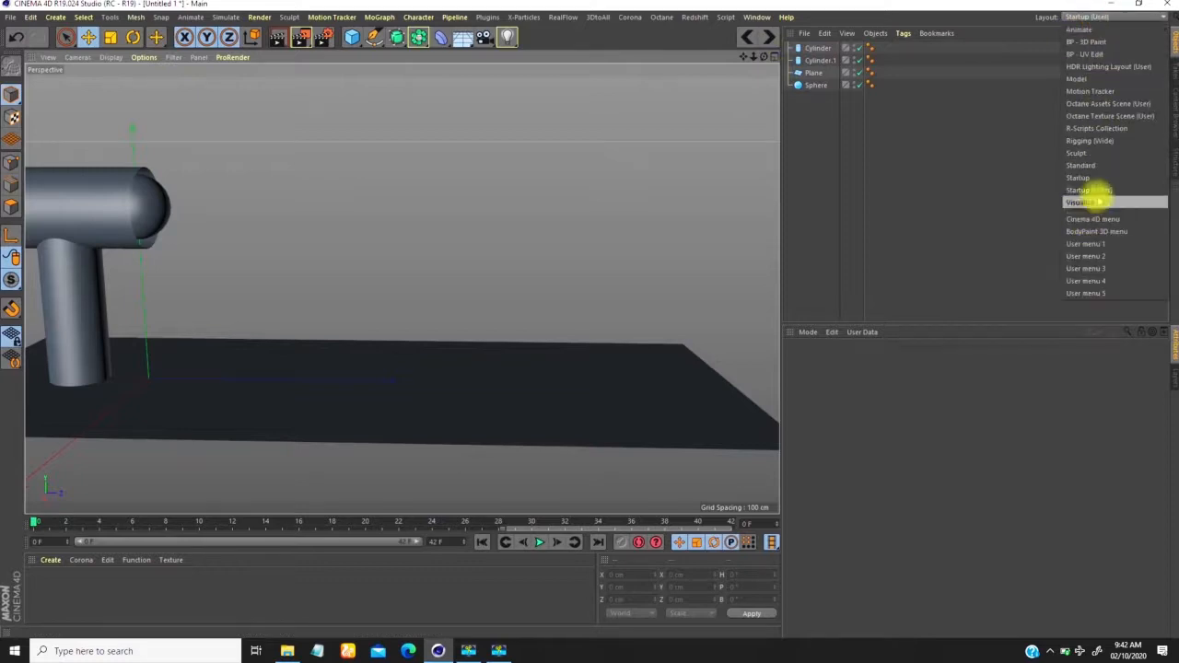
{"action": "left_click", "coordinate": [1105, 190]}
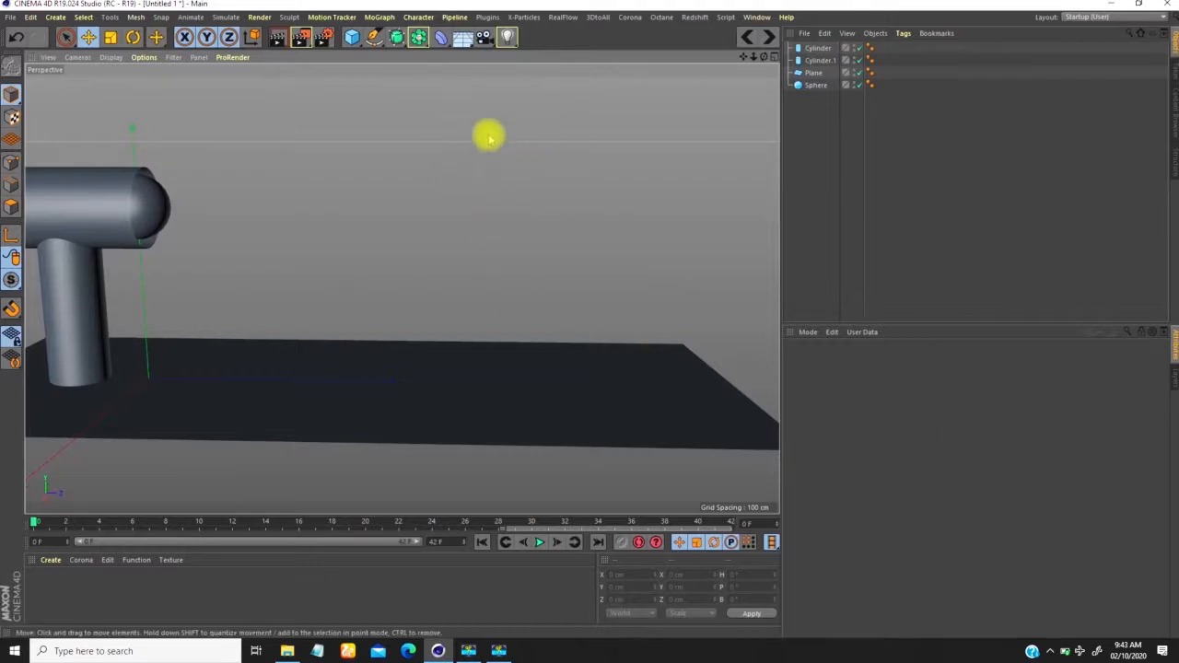
Step: Go forward through the open projects to Untitled 2 and examine its cylinder and upright plane from several angles
{"action": "left_click", "coordinate": [769, 36]}
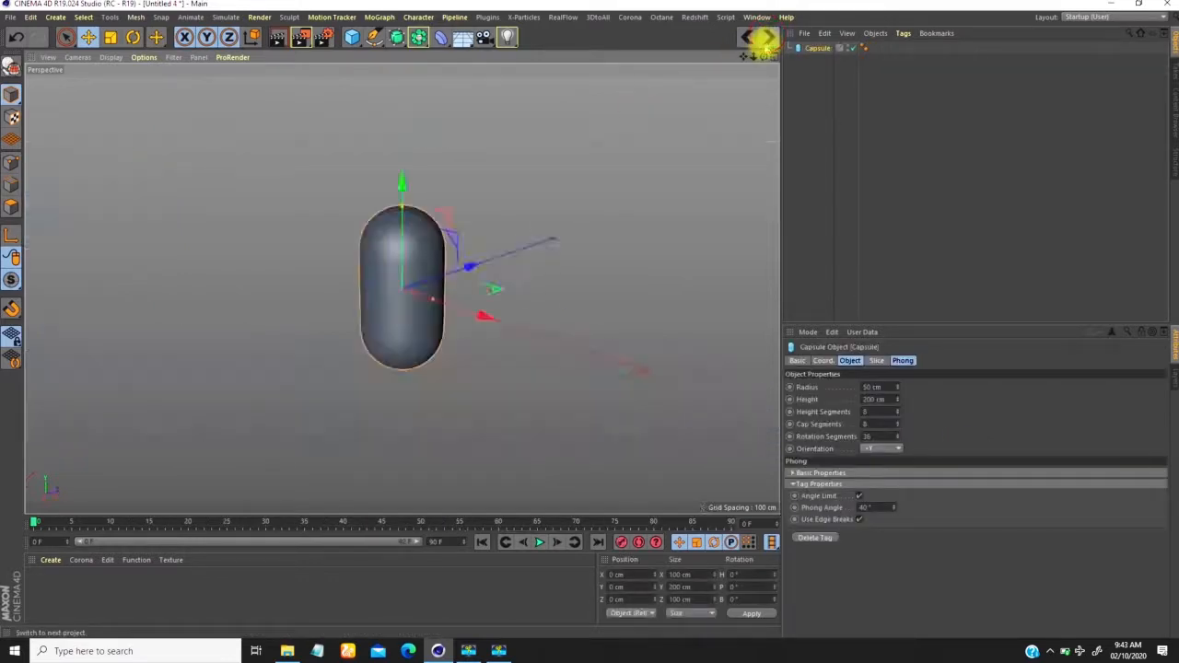
{"action": "left_click", "coordinate": [769, 37]}
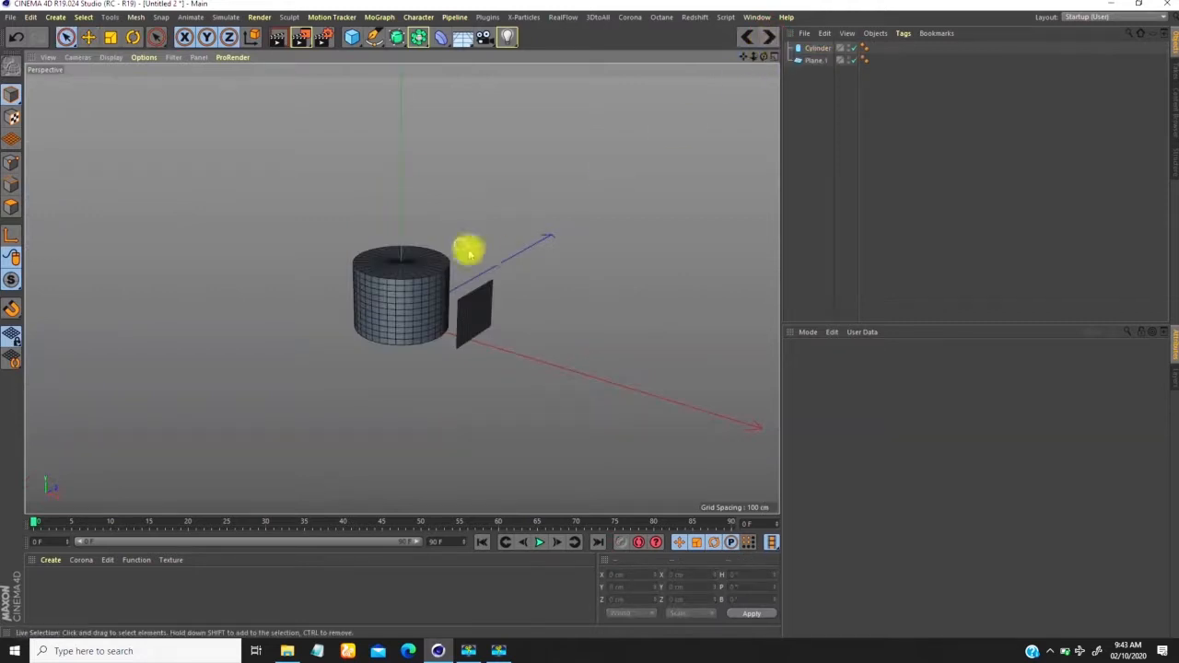
{"action": "left_click_drag", "start_coordinate": [350, 250], "coordinate": [507, 345], "text": "alt"}
{"action": "scroll", "coordinate": [445, 276], "scroll_direction": "up", "scroll_amount": 3}
{"action": "scroll", "coordinate": [431, 251], "scroll_direction": "up", "scroll_amount": 5}
{"action": "scroll", "coordinate": [432, 251], "scroll_direction": "down", "scroll_amount": 5}
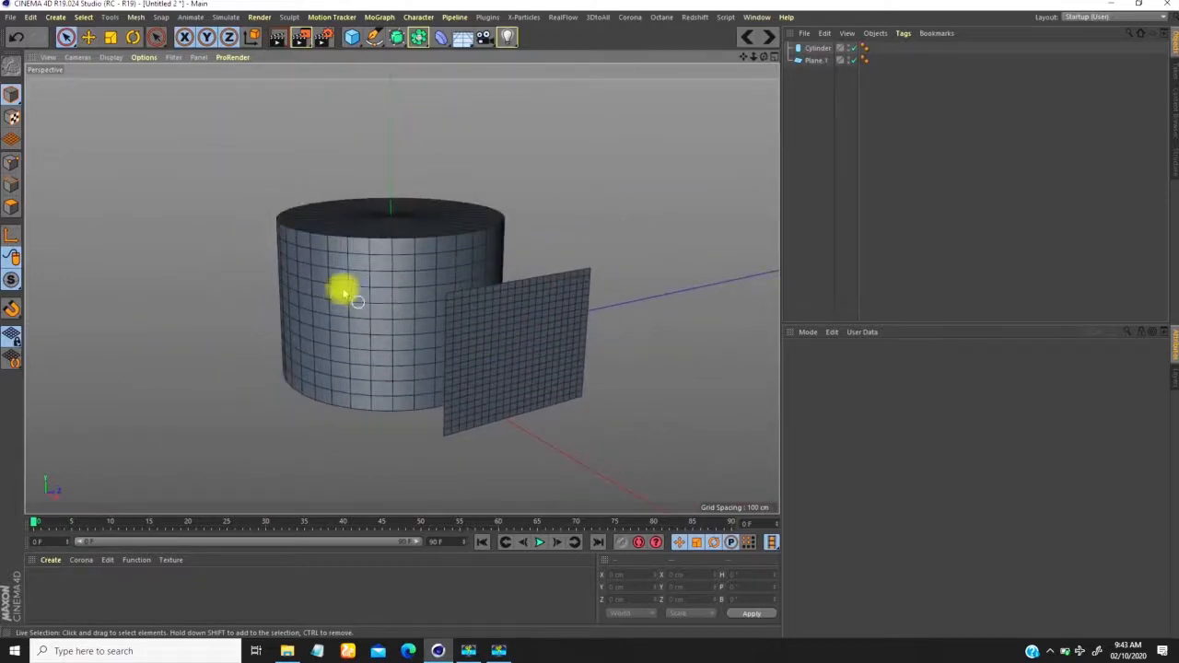
{"action": "left_click_drag", "start_coordinate": [390, 295], "coordinate": [419, 289], "text": "alt"}
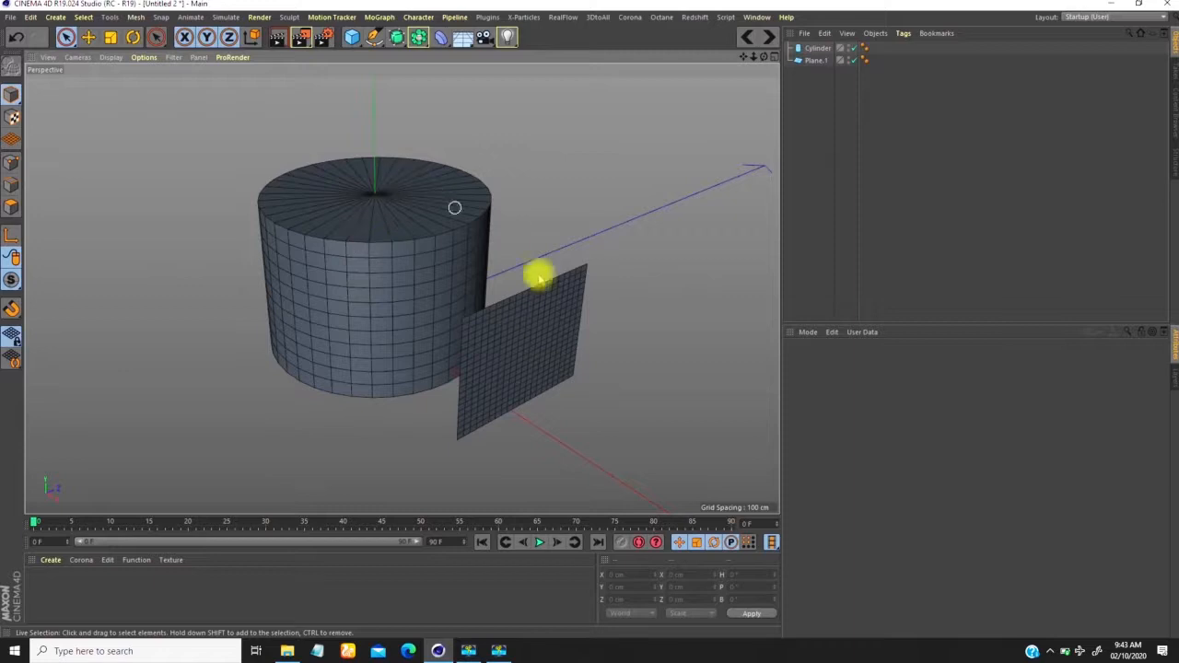
{"action": "left_click_drag", "start_coordinate": [525, 349], "coordinate": [540, 322], "text": "alt"}
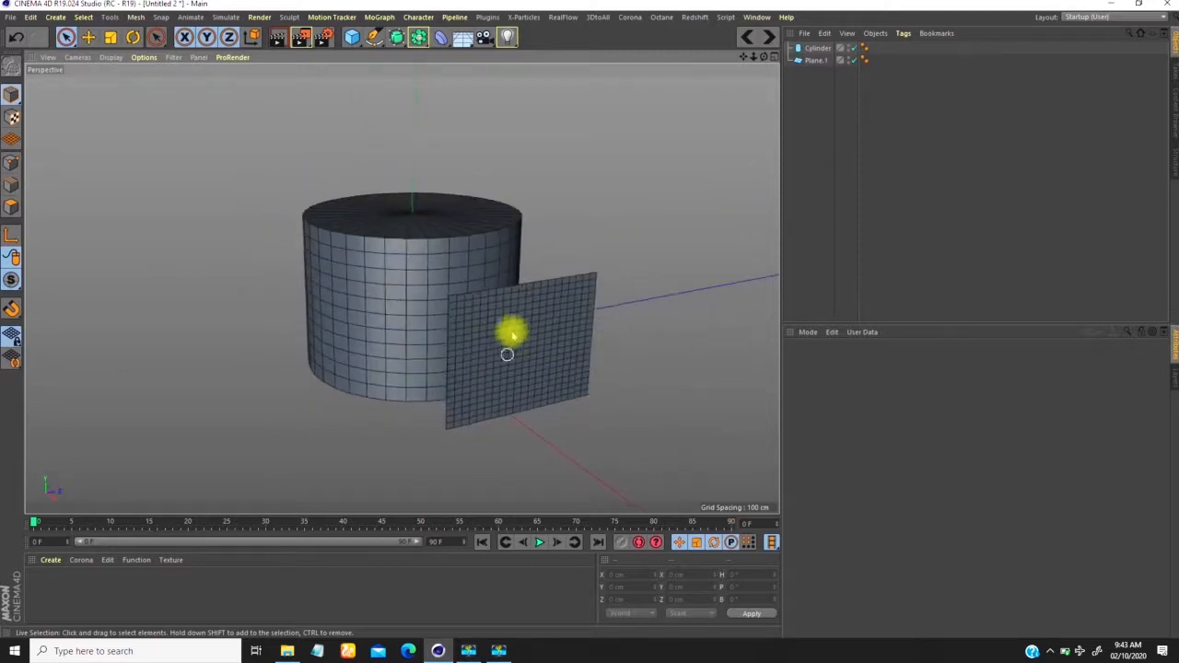
{"action": "left_click_drag", "start_coordinate": [458, 314], "coordinate": [422, 279], "text": "alt"}
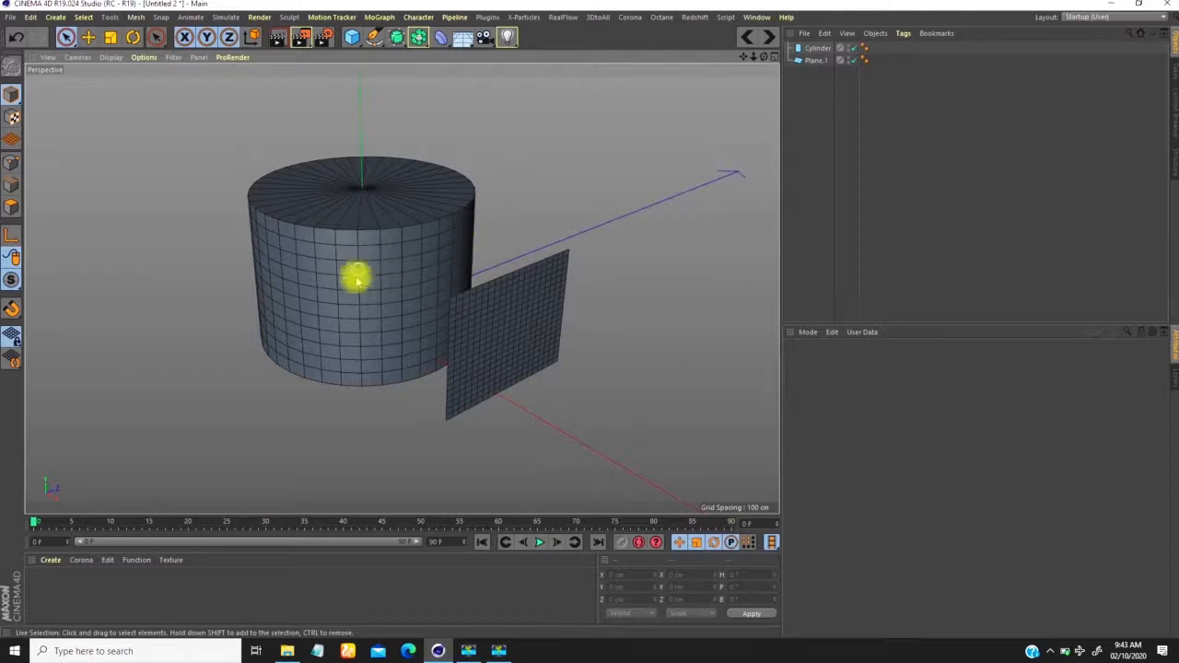
Step: Add a rectangle spline to the scene and try its plane orientation as XZ and as ZY
{"action": "left_click_drag", "start_coordinate": [448, 310], "coordinate": [408, 281], "text": "alt"}
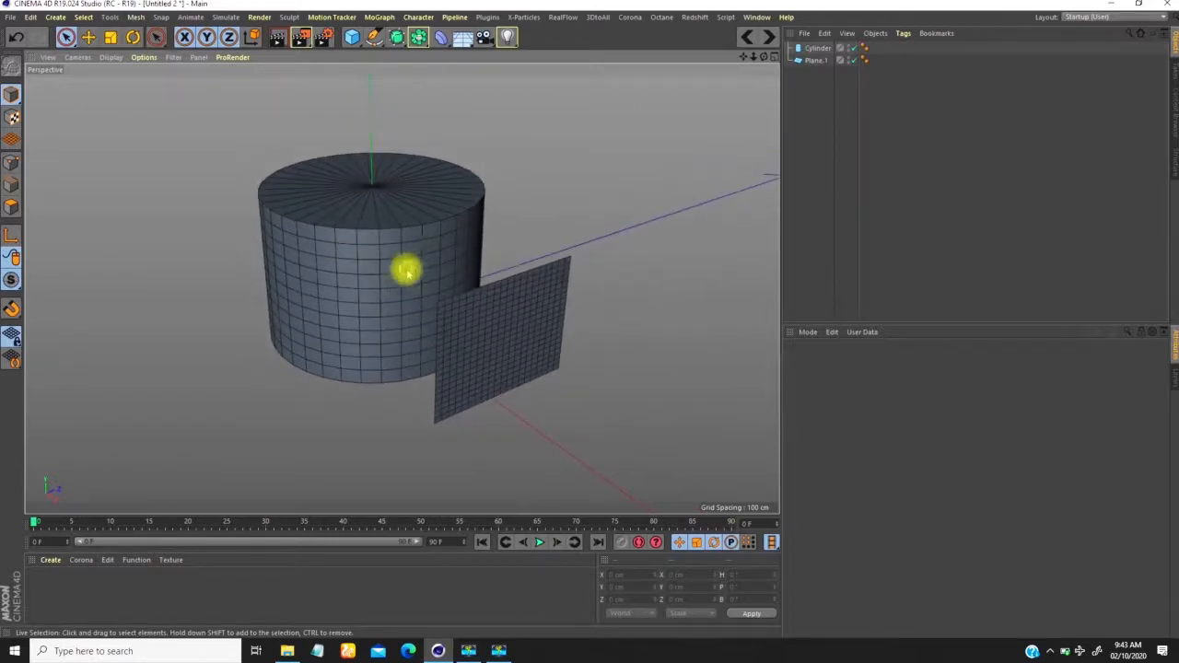
{"action": "left_click", "coordinate": [373, 37]}
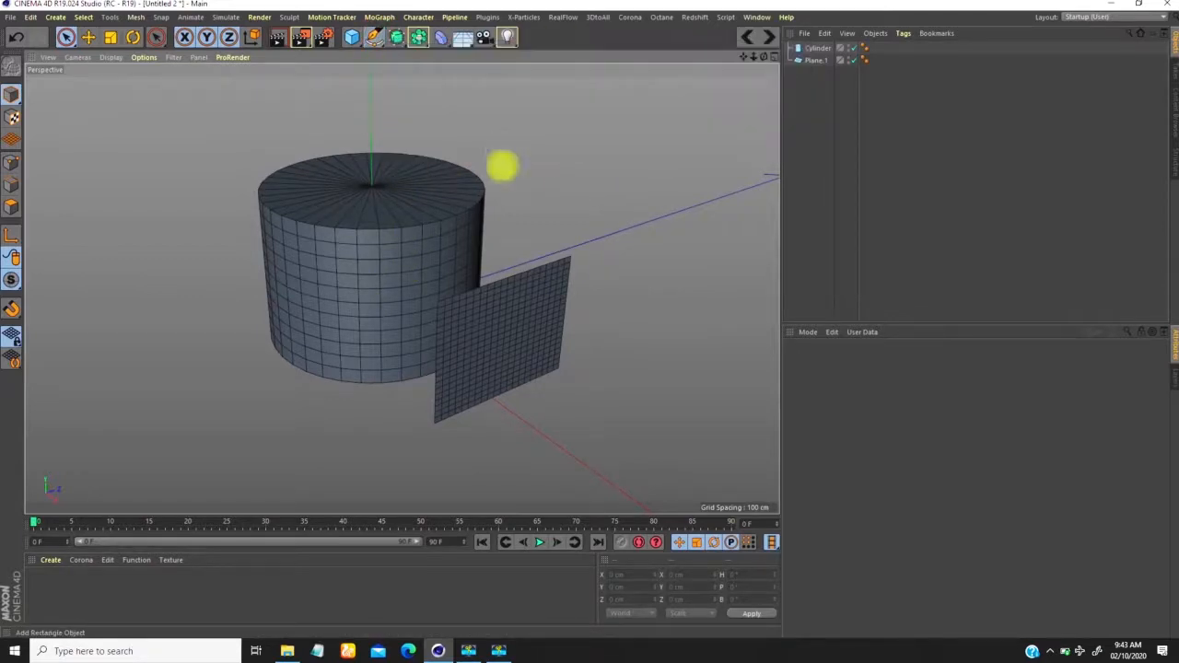
{"action": "right_click_drag", "start_coordinate": [366, 287], "coordinate": [288, 377], "text": "alt"}
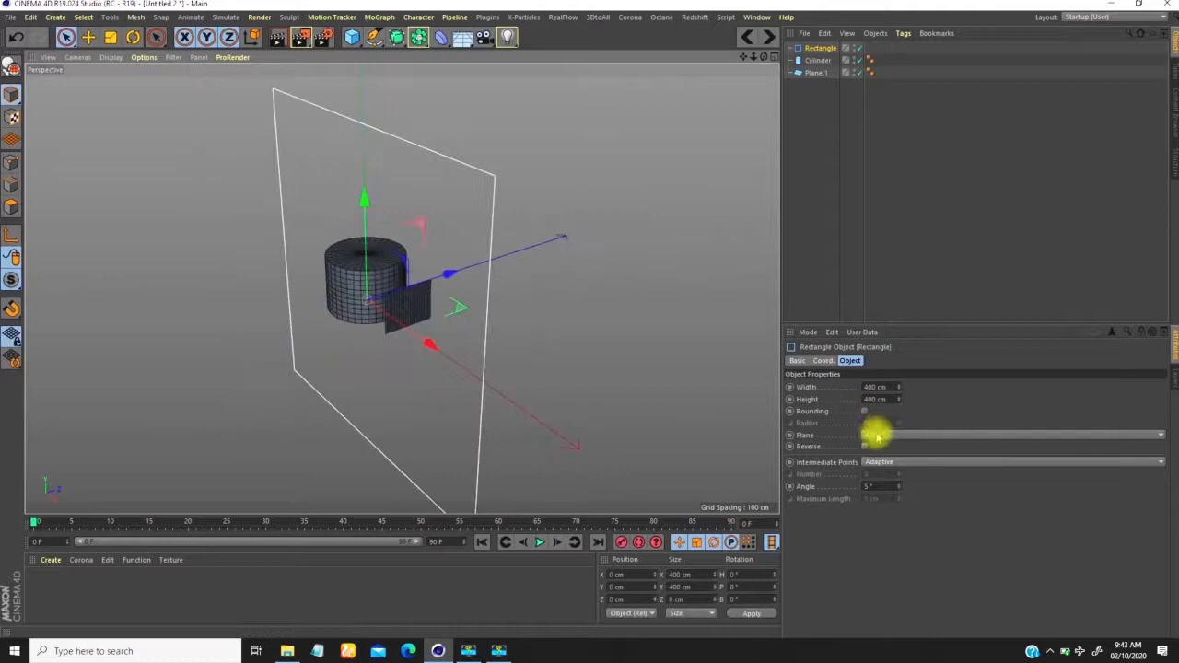
{"action": "left_click", "coordinate": [876, 435]}
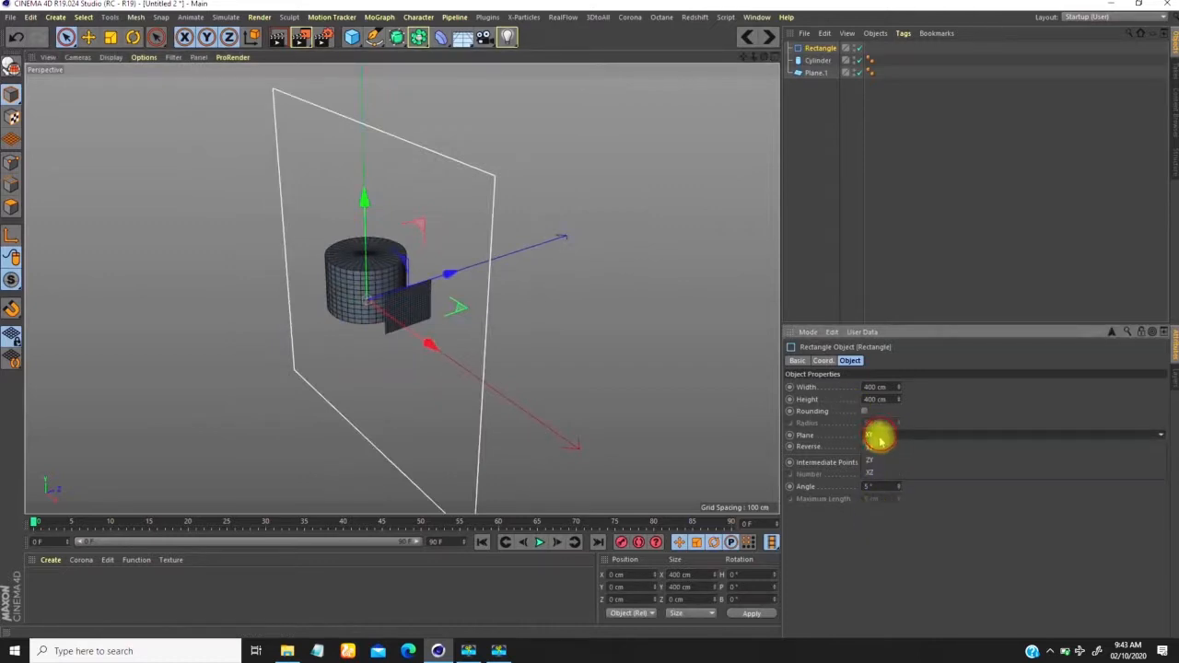
{"action": "left_click", "coordinate": [870, 474]}
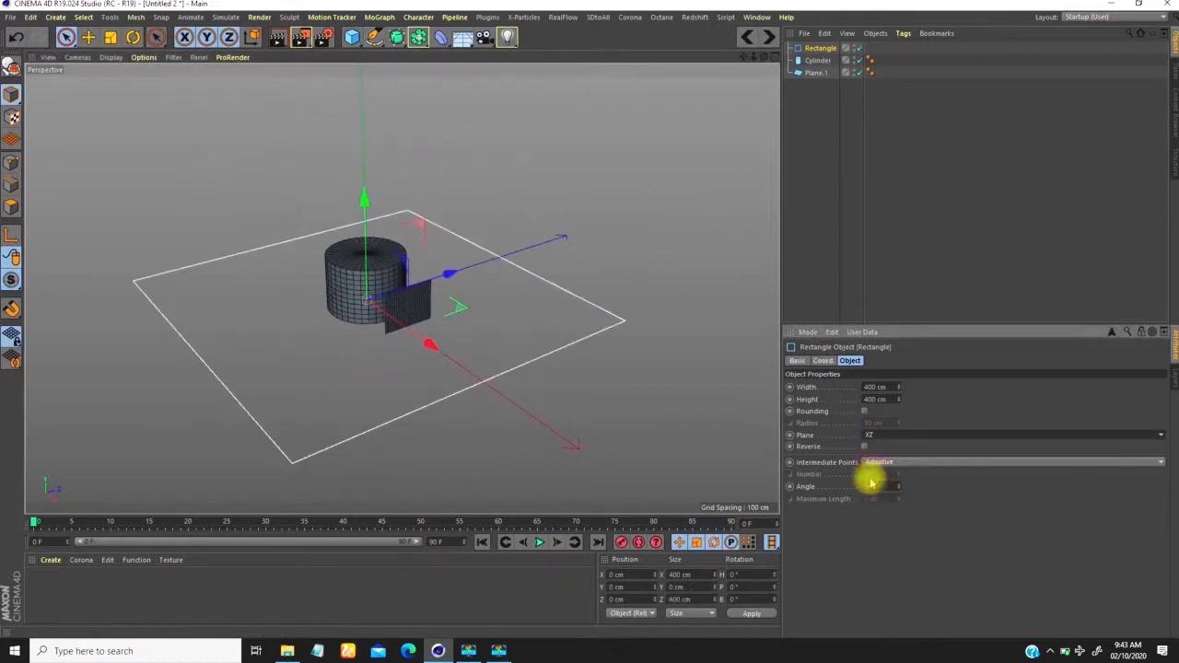
{"action": "left_click", "coordinate": [884, 434]}
{"action": "left_click", "coordinate": [876, 460]}
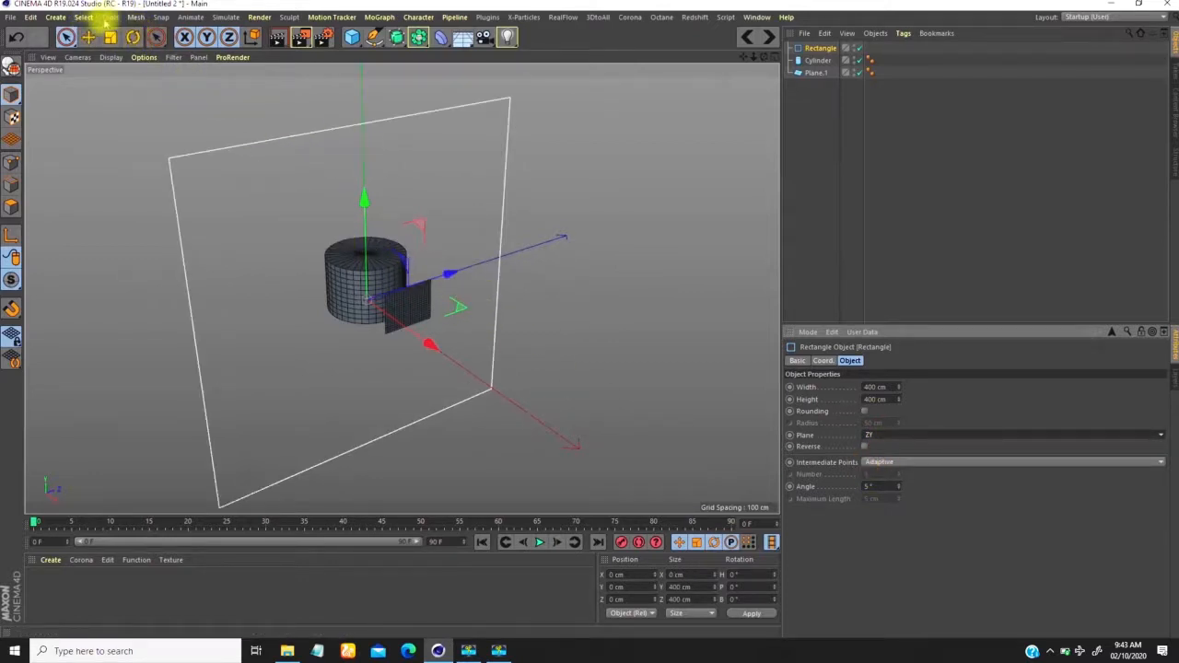
Step: Delete the rectangle spline so only the cylinder and the upright plane remain
{"action": "left_click", "coordinate": [137, 18]}
{"action": "left_click", "coordinate": [111, 17]}
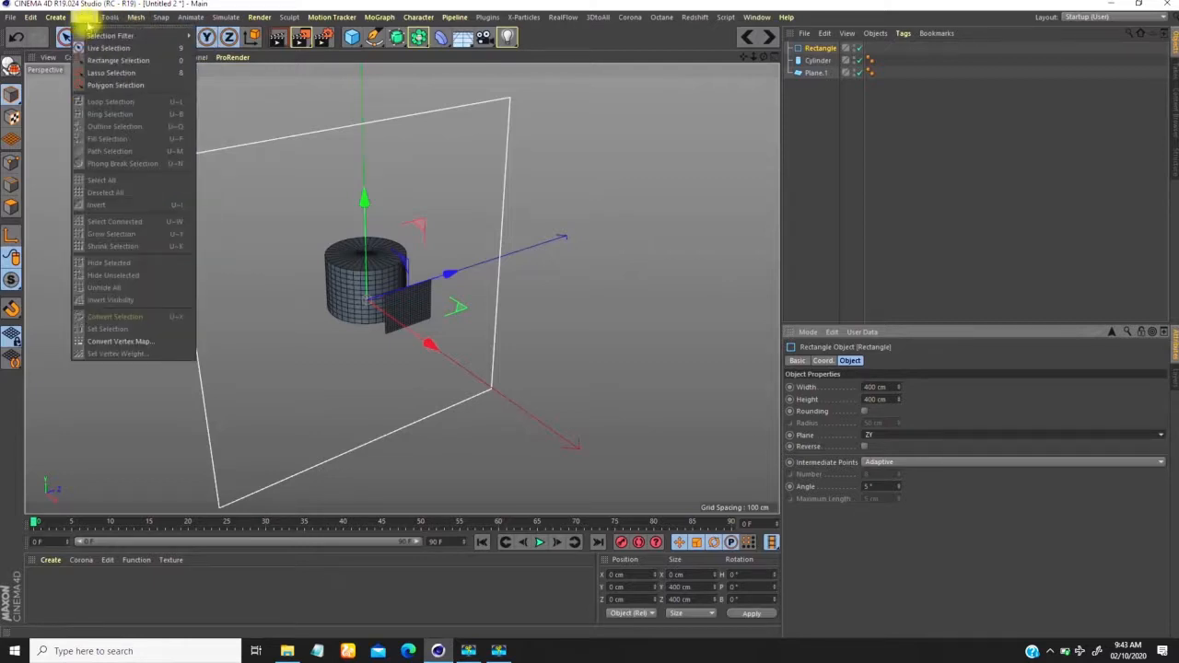
{"action": "left_click", "coordinate": [57, 18]}
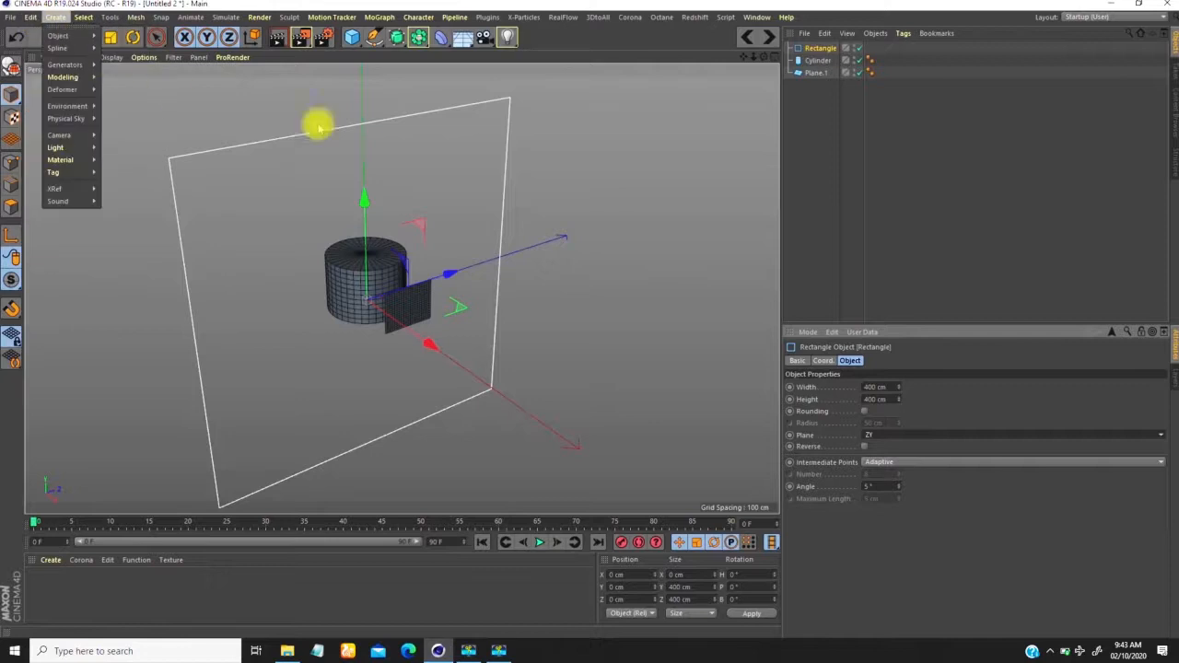
{"action": "left_click", "coordinate": [571, 134]}
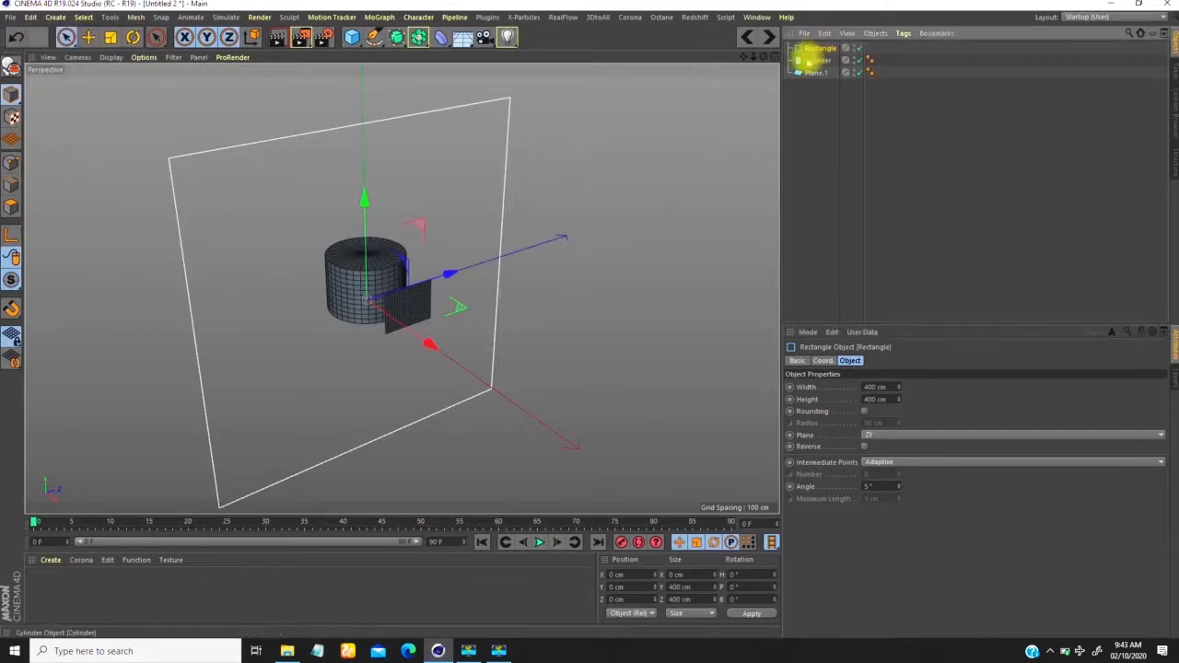
{"action": "key", "text": "Delete"}
{"action": "scroll", "coordinate": [379, 257], "scroll_direction": "up", "scroll_amount": 1}
{"action": "scroll", "coordinate": [377, 277], "scroll_direction": "up", "scroll_amount": 5}
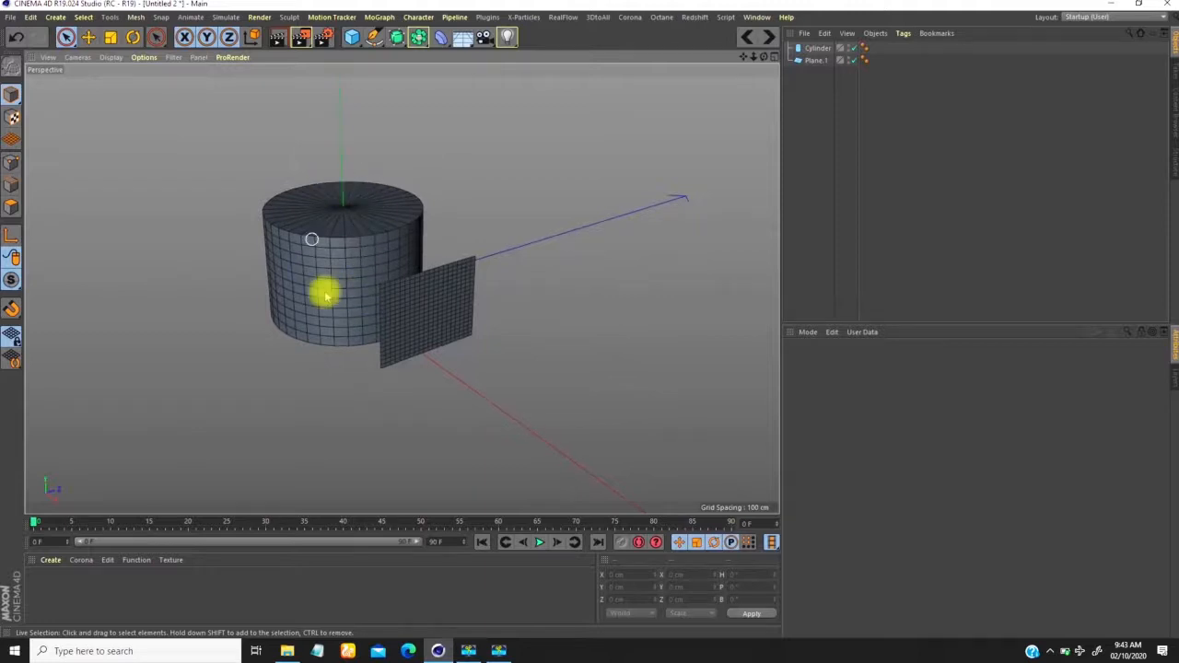
{"action": "scroll", "coordinate": [419, 319], "scroll_direction": "up", "scroll_amount": 4}
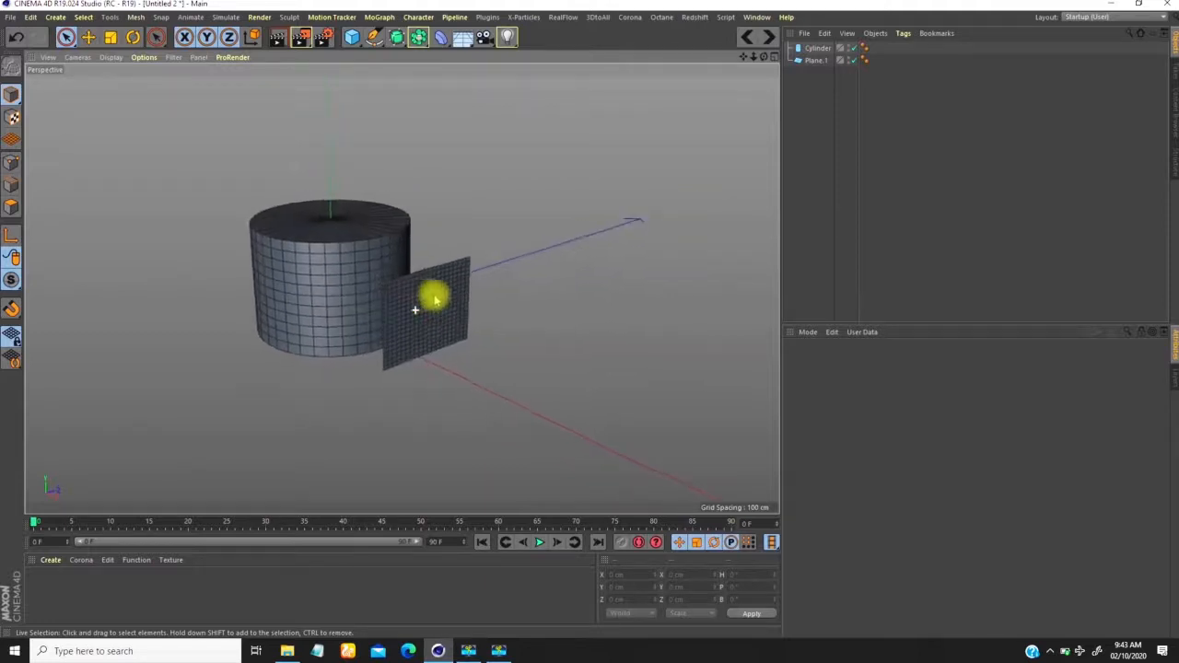
Step: Select the upright plane, inspect it against the cylinder, and frame both in the Right view
{"action": "left_click", "coordinate": [816, 59]}
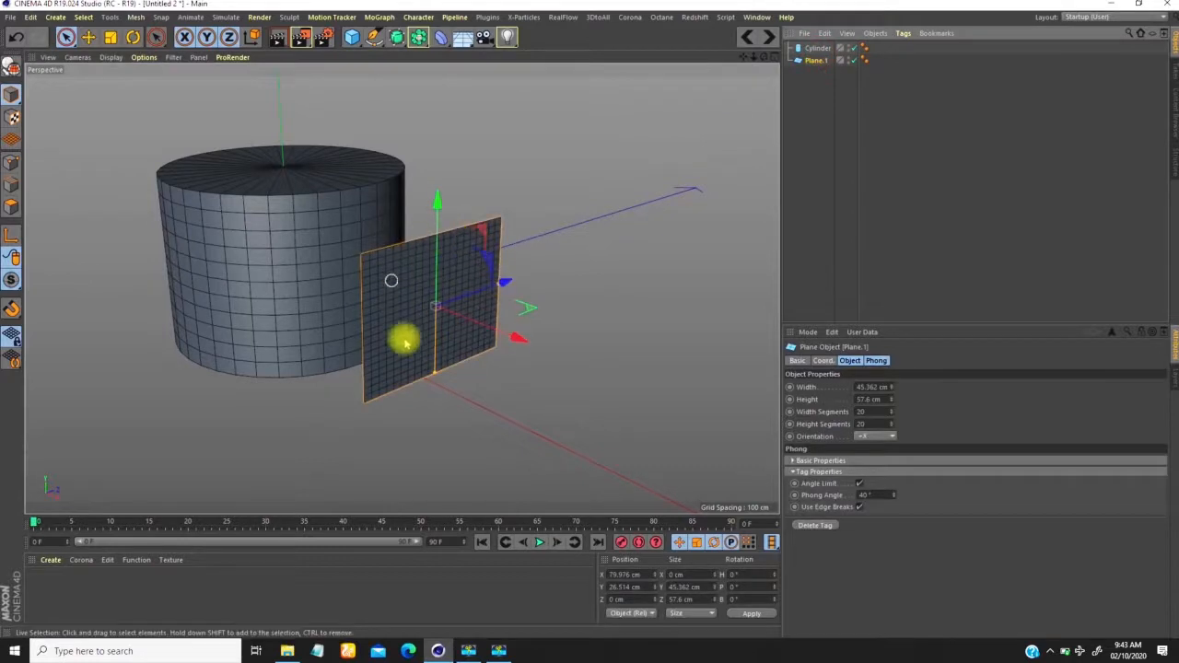
{"action": "left_click_drag", "start_coordinate": [447, 258], "coordinate": [439, 282], "text": "alt"}
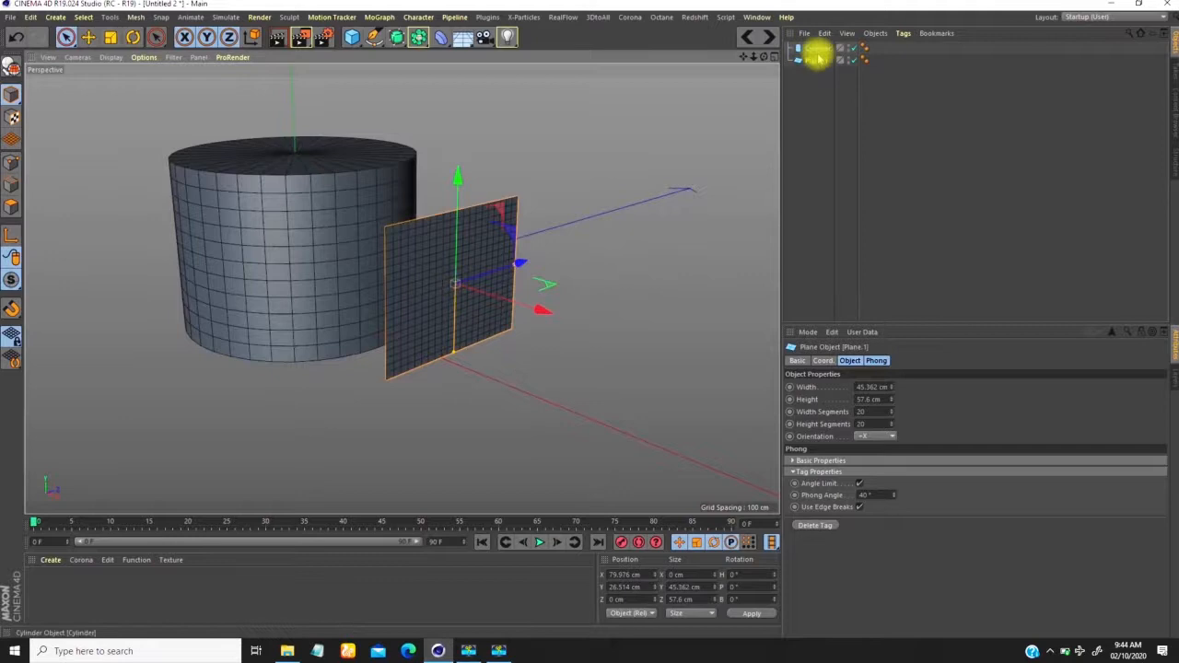
{"action": "scroll", "coordinate": [463, 273], "scroll_direction": "up", "scroll_amount": 5}
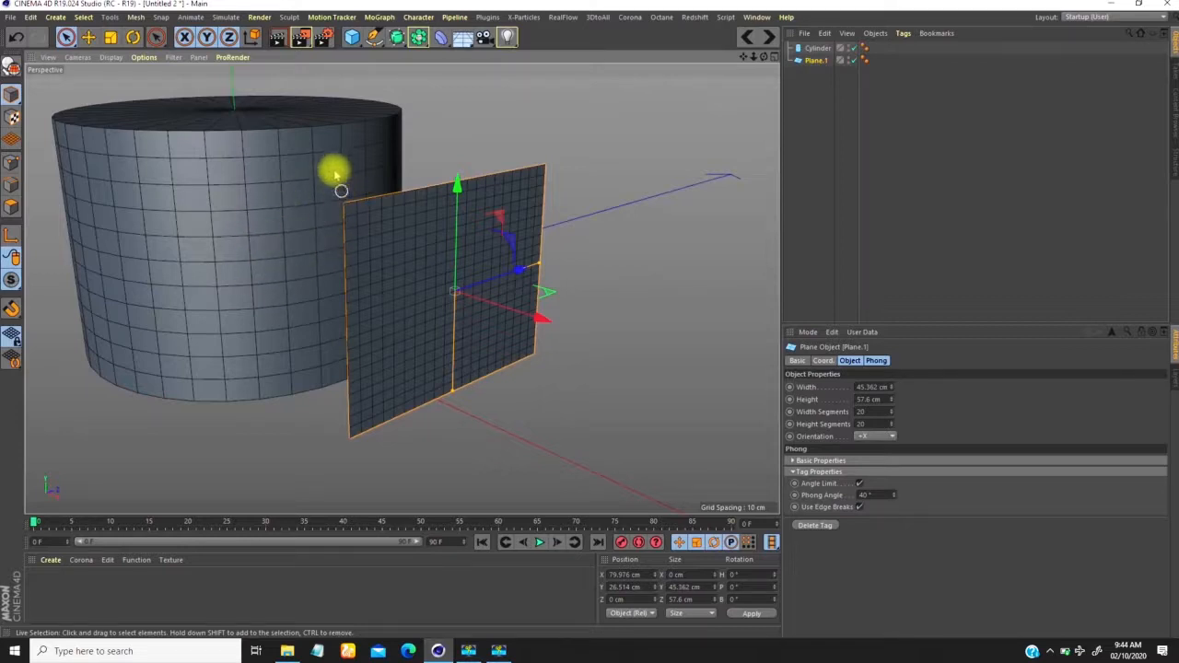
{"action": "left_click_drag", "start_coordinate": [337, 266], "coordinate": [320, 279], "text": "alt"}
{"action": "right_click_drag", "start_coordinate": [319, 303], "coordinate": [287, 335], "text": "alt"}
{"action": "mouse_move", "coordinate": [326, 253]}
{"action": "left_mouse_down", "text": "alt"}
{"action": "mouse_move", "coordinate": [303, 238]}
{"action": "mouse_move", "coordinate": [318, 232]}
{"action": "left_mouse_up", "text": "alt"}
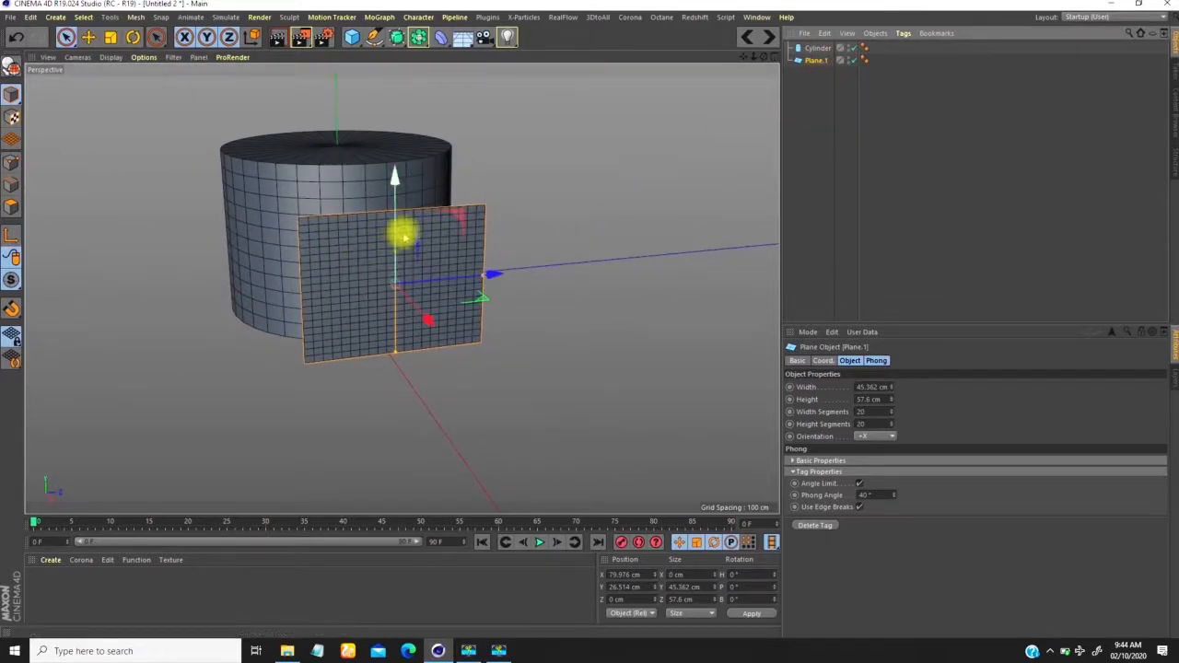
{"action": "key", "text": "F3"}
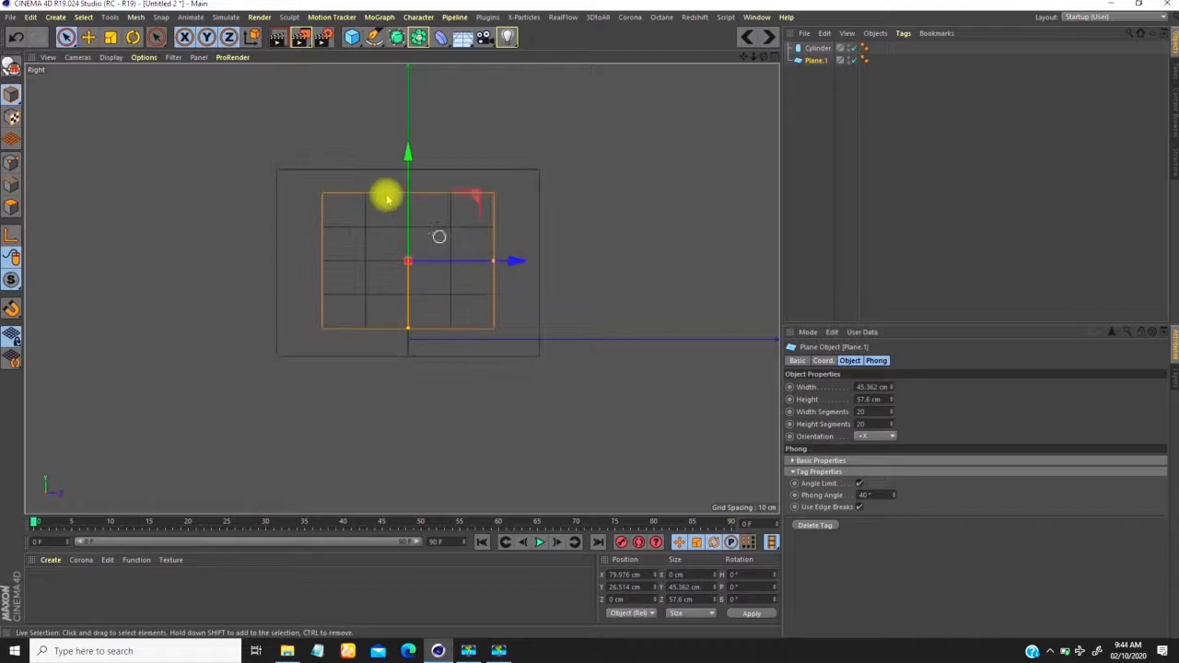
{"action": "scroll", "coordinate": [398, 246], "scroll_direction": "up", "scroll_amount": 5}
{"action": "scroll", "coordinate": [386, 269], "scroll_direction": "down", "scroll_amount": 4}
{"action": "middle_click_drag", "start_coordinate": [370, 285], "coordinate": [368, 315], "text": "alt"}
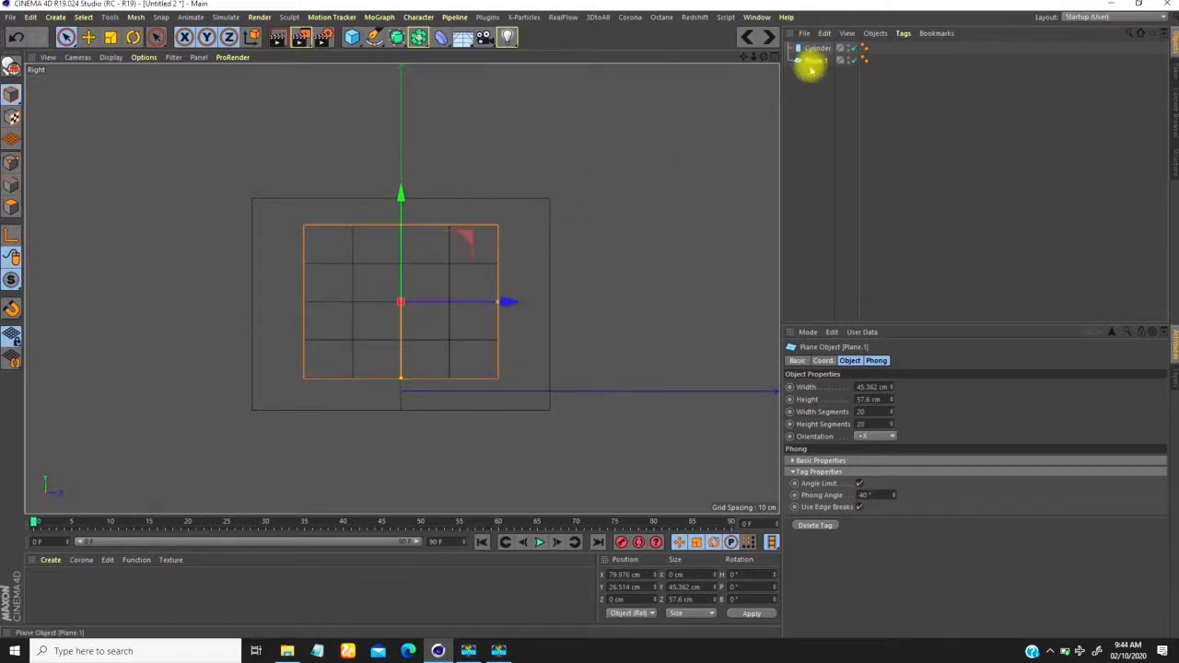
Step: Open the Project Object options for the selected plane and place the dialog clear of the two objects
{"action": "left_click", "coordinate": [420, 17]}
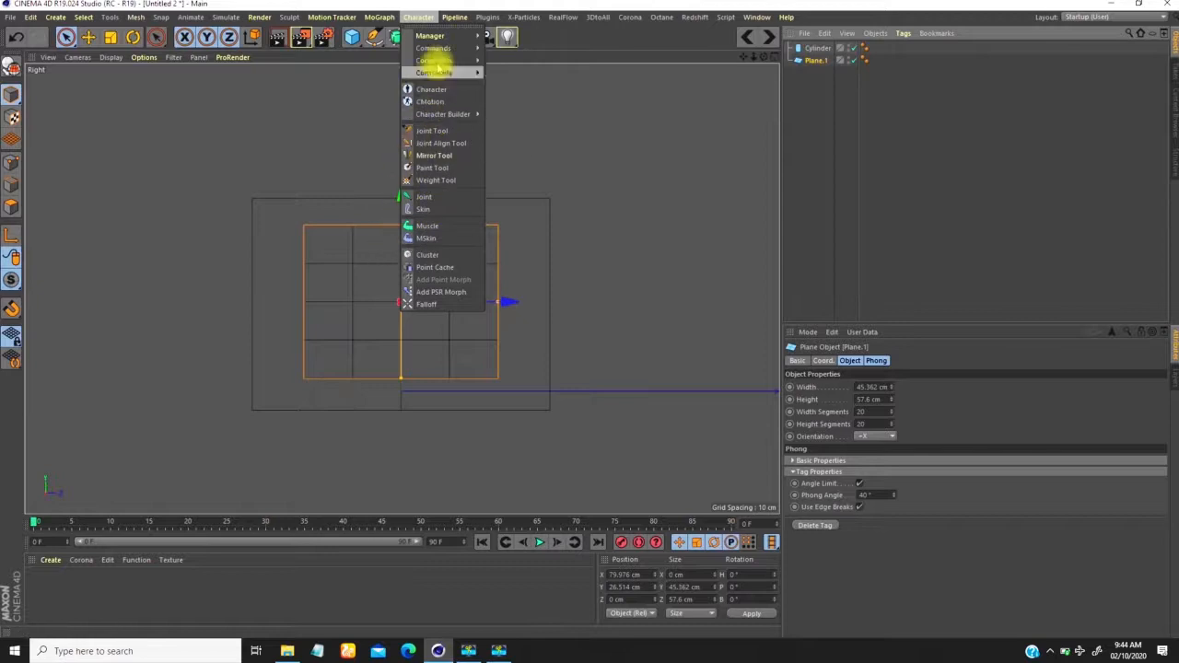
{"action": "mouse_move", "coordinate": [444, 52]}
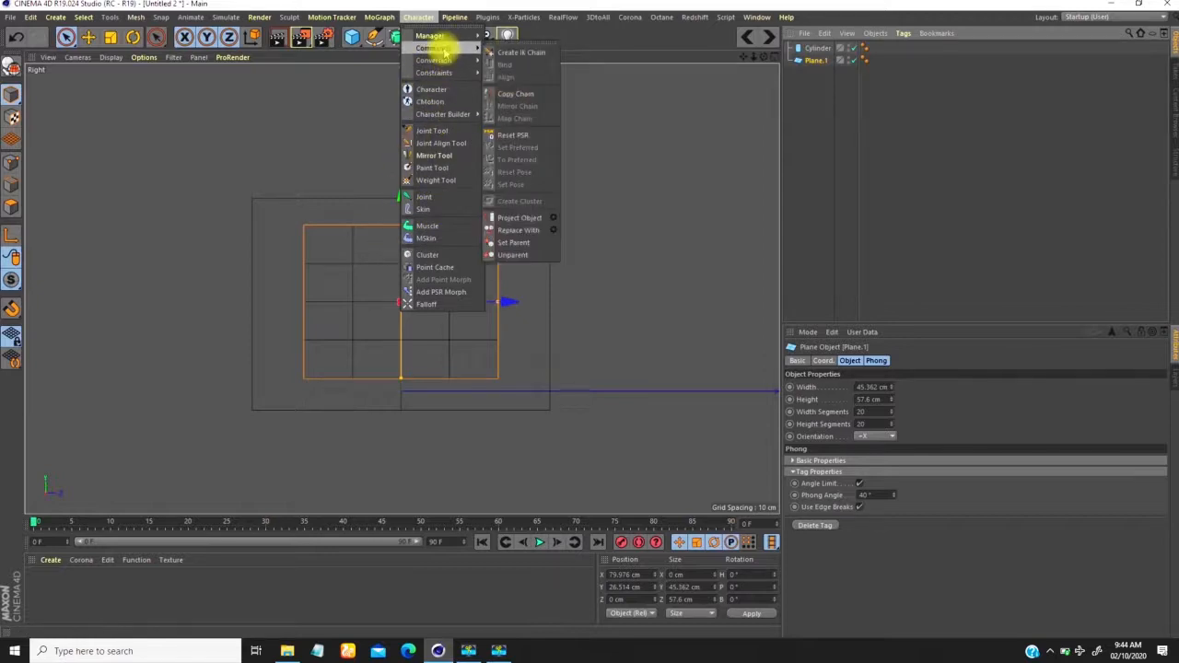
{"action": "left_click", "coordinate": [553, 218]}
{"action": "left_click_drag", "start_coordinate": [558, 163], "coordinate": [757, 133]}
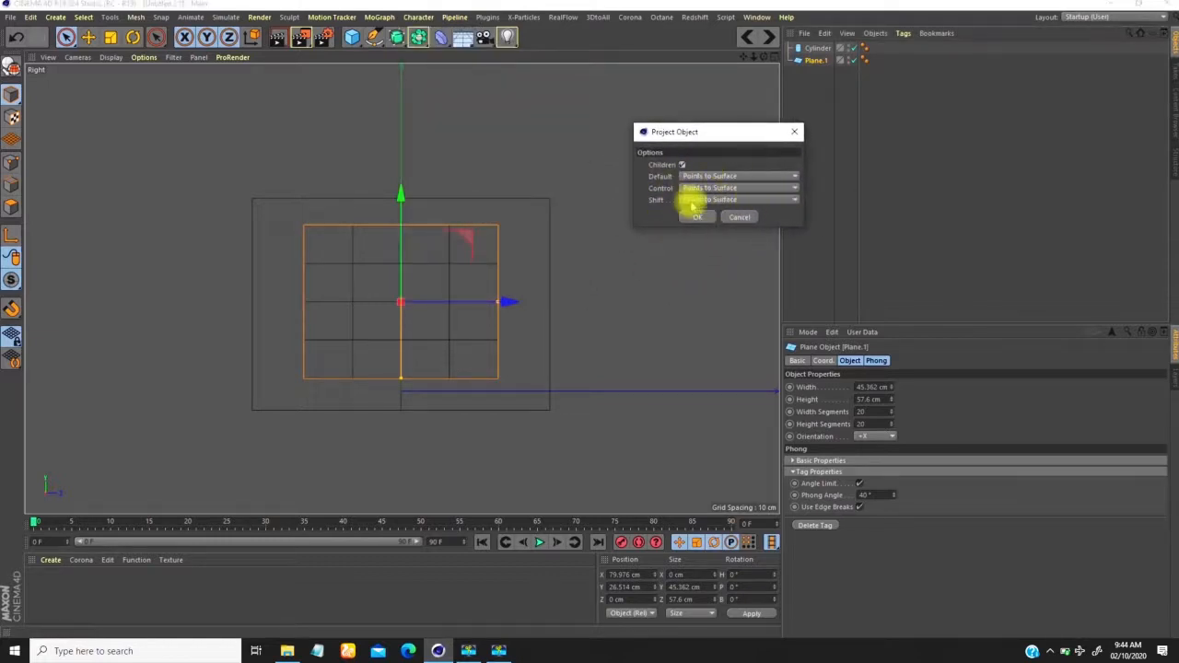
Step: Reset the Default, Control and Shift projection modes to their default values
{"action": "right_click", "coordinate": [660, 179]}
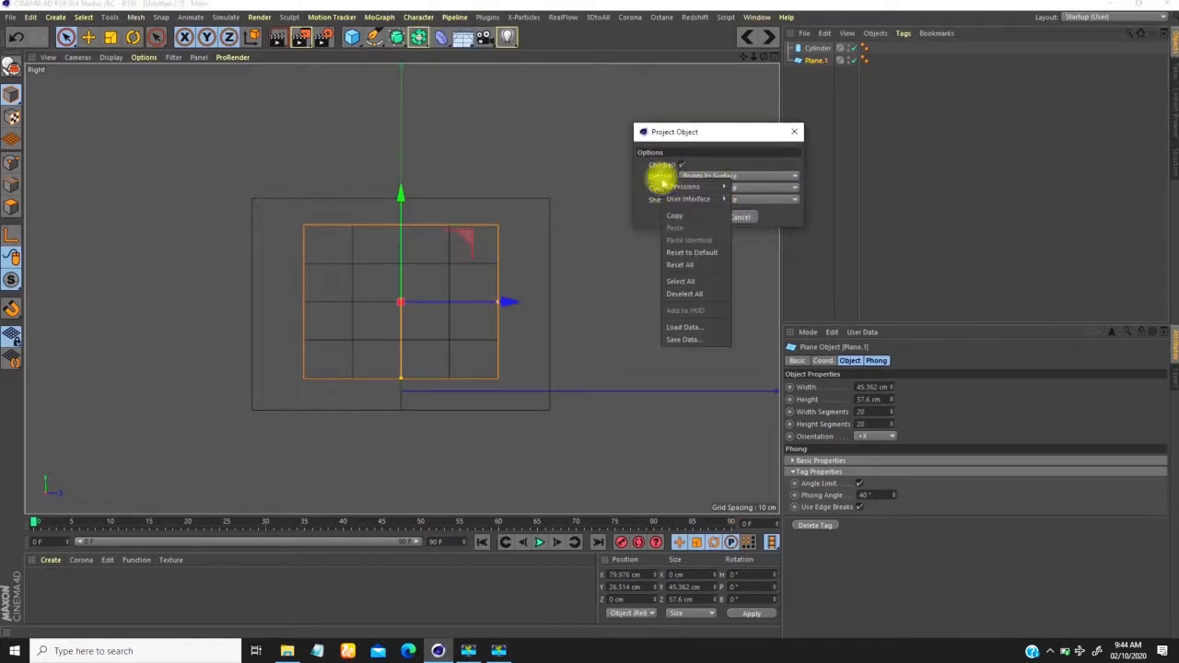
{"action": "left_click", "coordinate": [704, 252]}
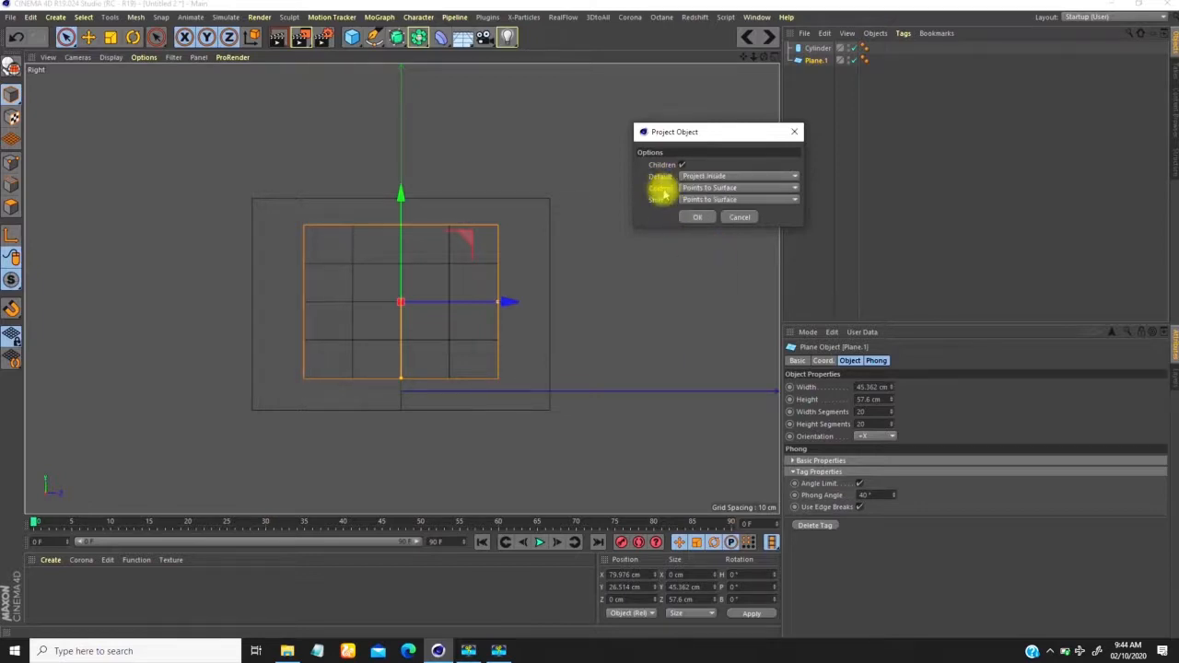
{"action": "right_click", "coordinate": [662, 190]}
{"action": "left_click", "coordinate": [691, 263]}
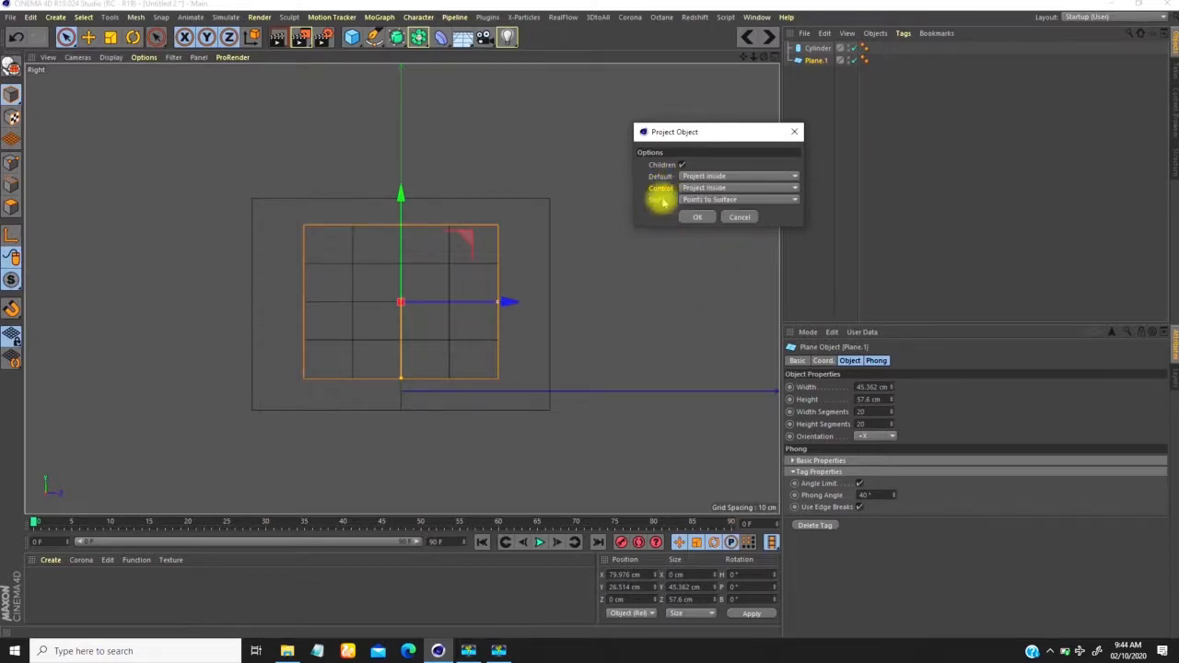
{"action": "right_click", "coordinate": [659, 205]}
{"action": "left_click", "coordinate": [687, 273]}
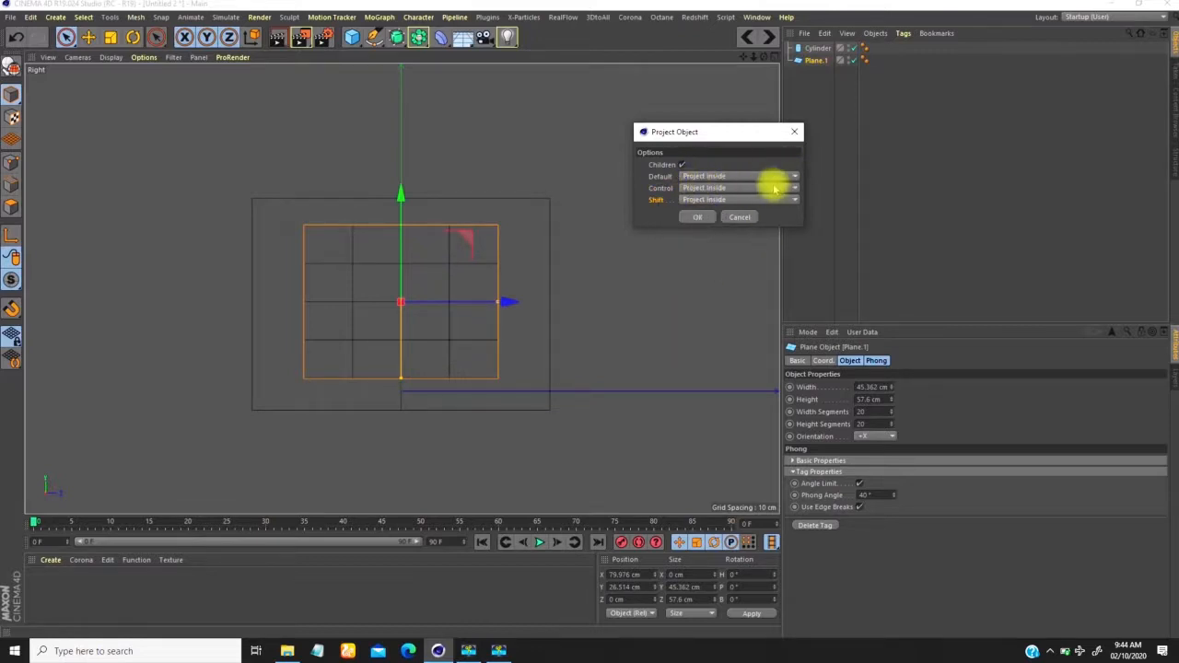
Step: Set the Default, Control and Shift modes to Points to Surface and run Project Object on the parametric plane
{"action": "left_click", "coordinate": [722, 178]}
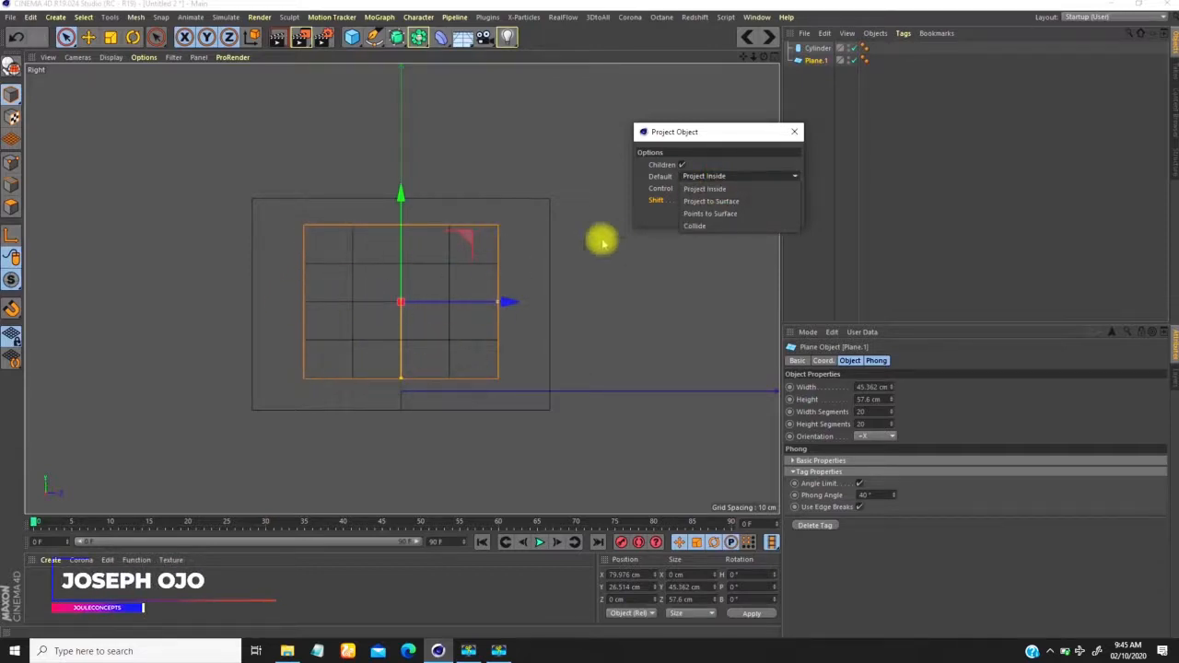
{"action": "left_click", "coordinate": [715, 213]}
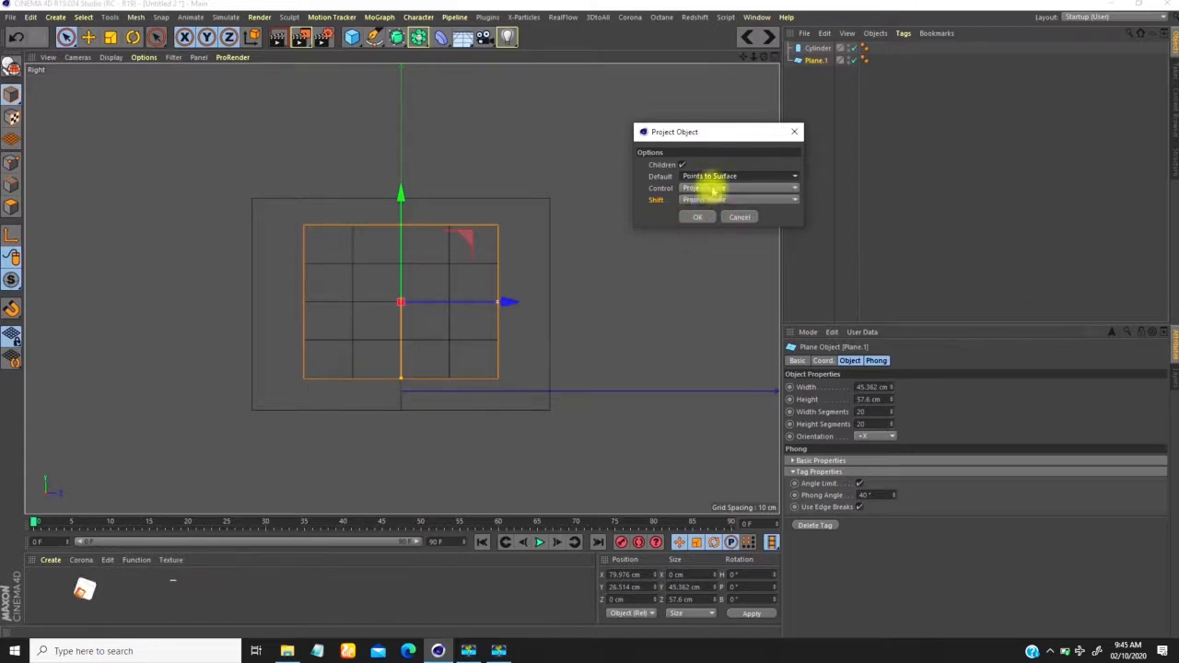
{"action": "left_click", "coordinate": [713, 189]}
{"action": "left_click", "coordinate": [715, 223]}
{"action": "left_click", "coordinate": [714, 200]}
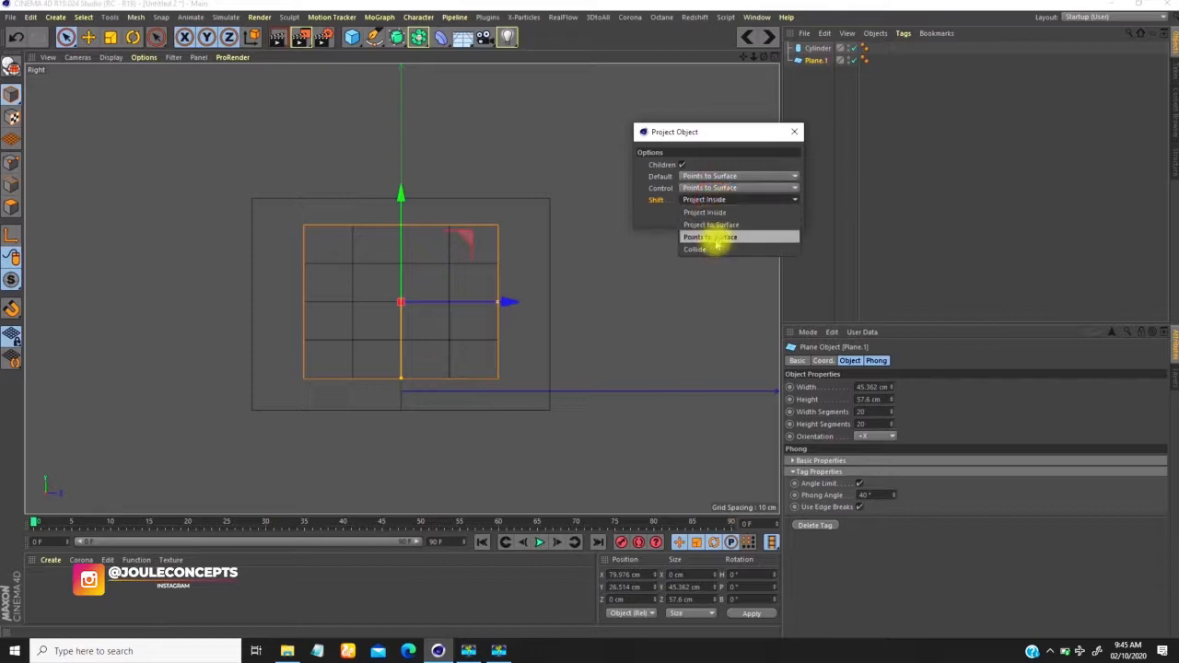
{"action": "left_click", "coordinate": [716, 237]}
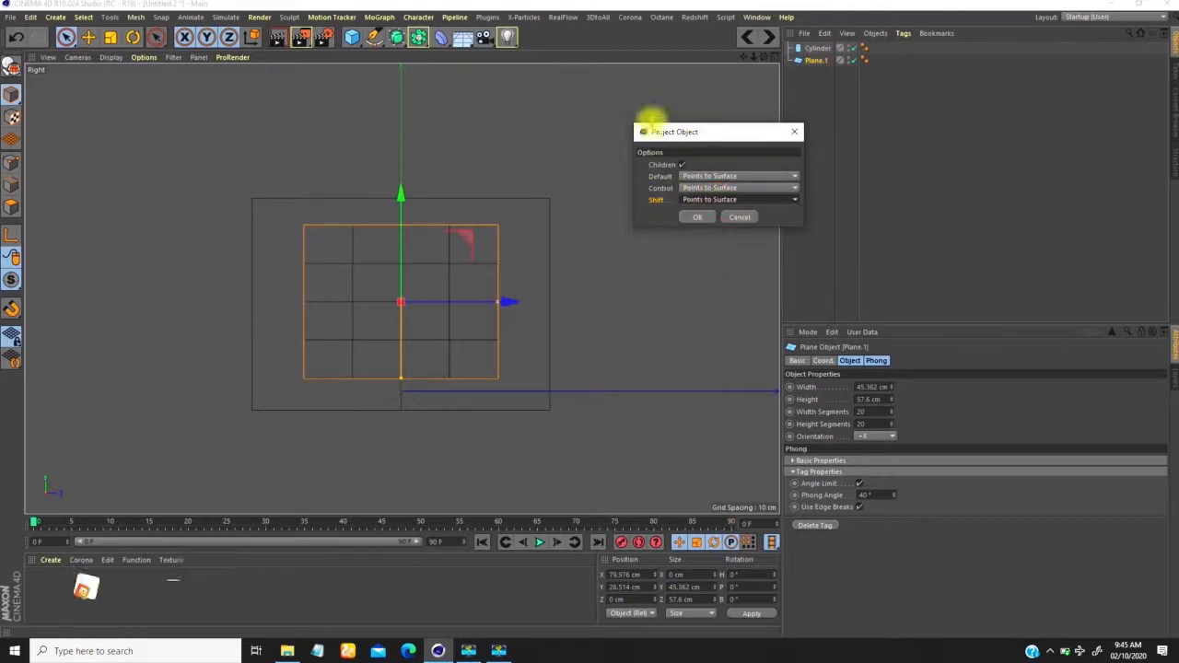
{"action": "left_click", "coordinate": [695, 217]}
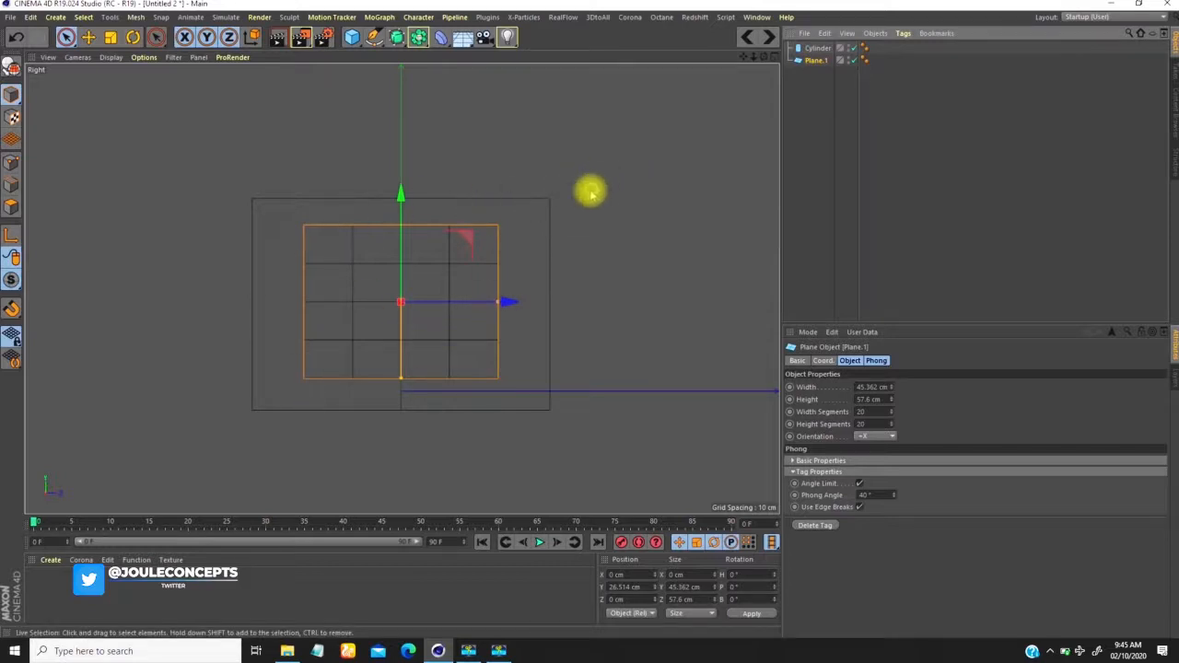
Step: In the Perspective view, move the plane out of the cylinder to about X 77.3 cm and make it an editable polygon object
{"action": "key", "text": "F1"}
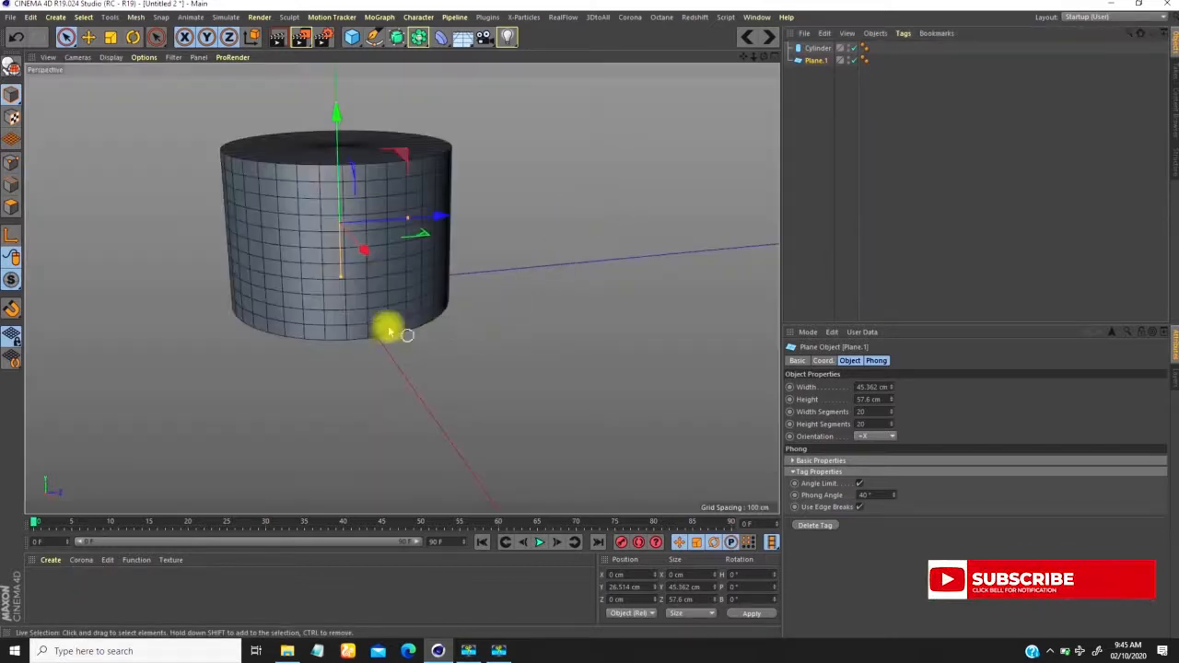
{"action": "left_click_drag", "start_coordinate": [395, 282], "coordinate": [521, 335], "text": "alt"}
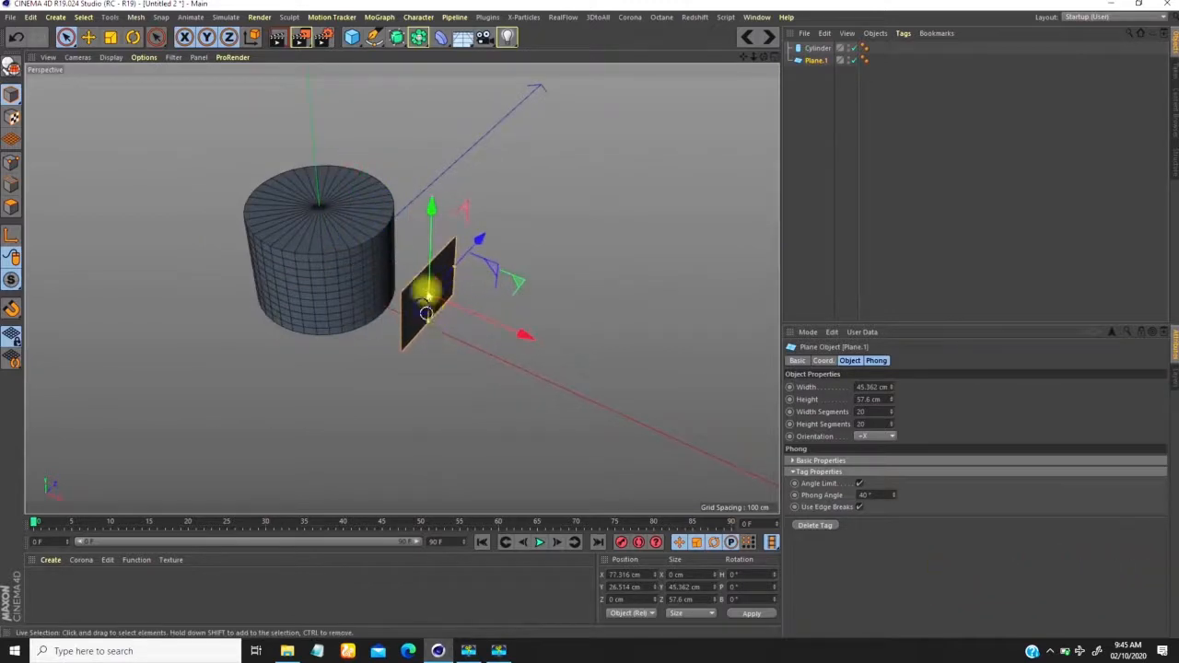
{"action": "scroll", "coordinate": [433, 274], "scroll_direction": "up", "scroll_amount": 5}
{"action": "left_click_drag", "start_coordinate": [433, 275], "coordinate": [416, 211], "text": "alt"}
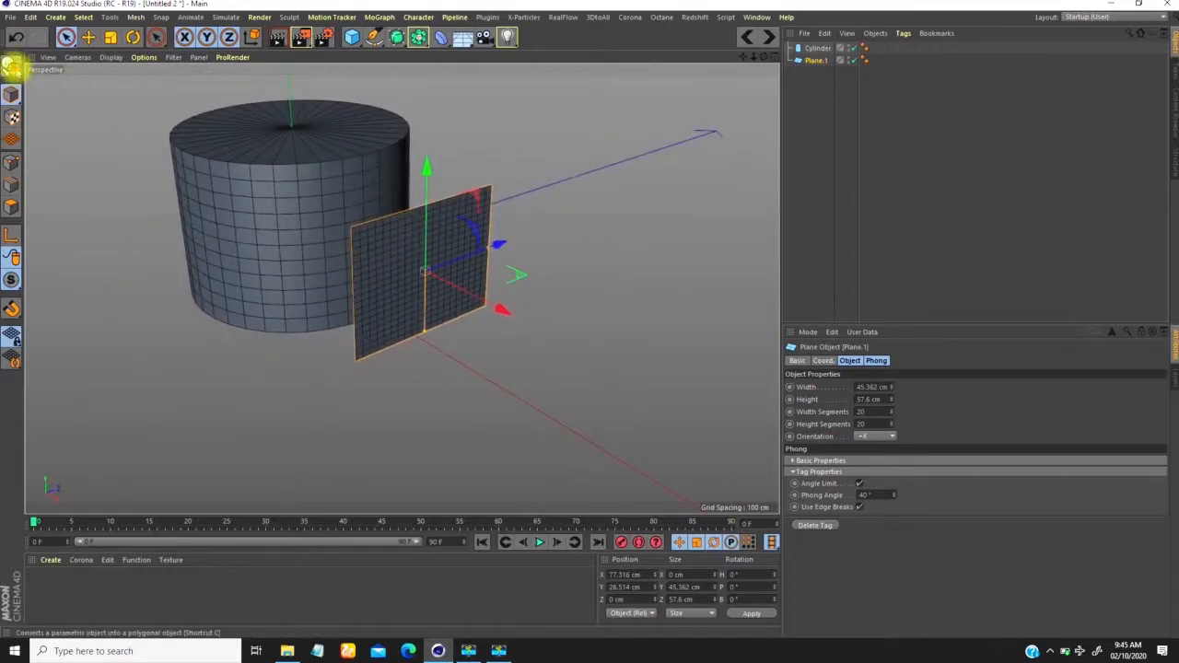
{"action": "left_click", "coordinate": [11, 68]}
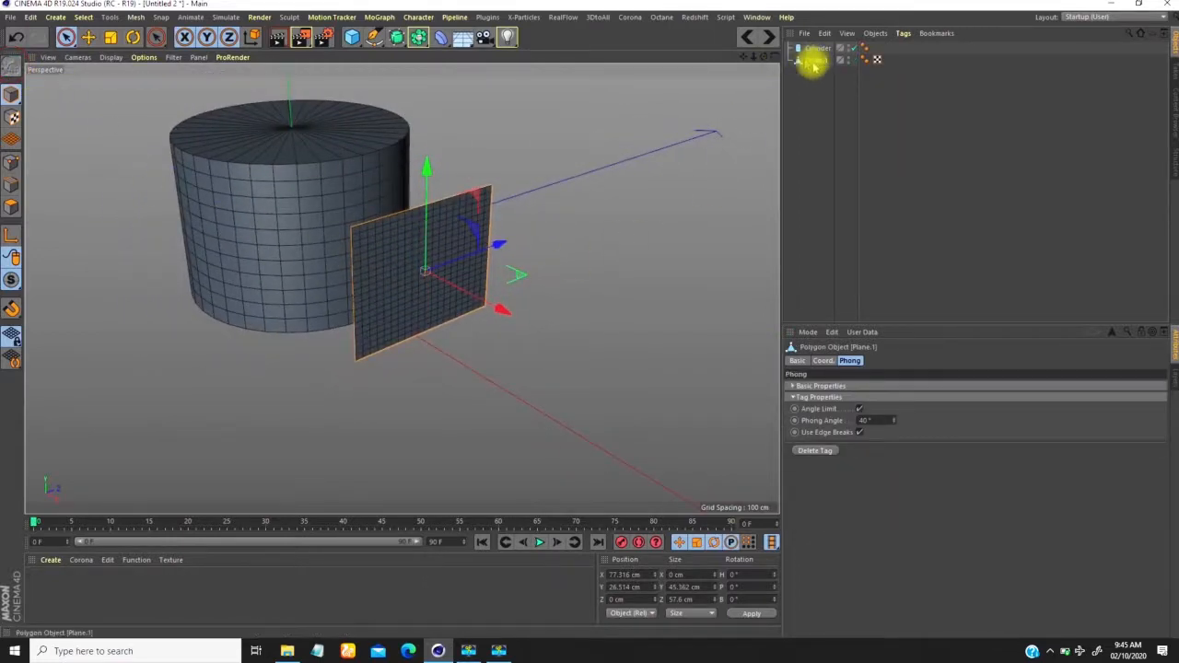
Step: From the Right view, run Project Object on the polygon plane with the Default, Control and Shift modes at Points to Surface
{"action": "left_click_drag", "start_coordinate": [416, 268], "coordinate": [392, 238], "text": "alt"}
{"action": "key", "text": "F3"}
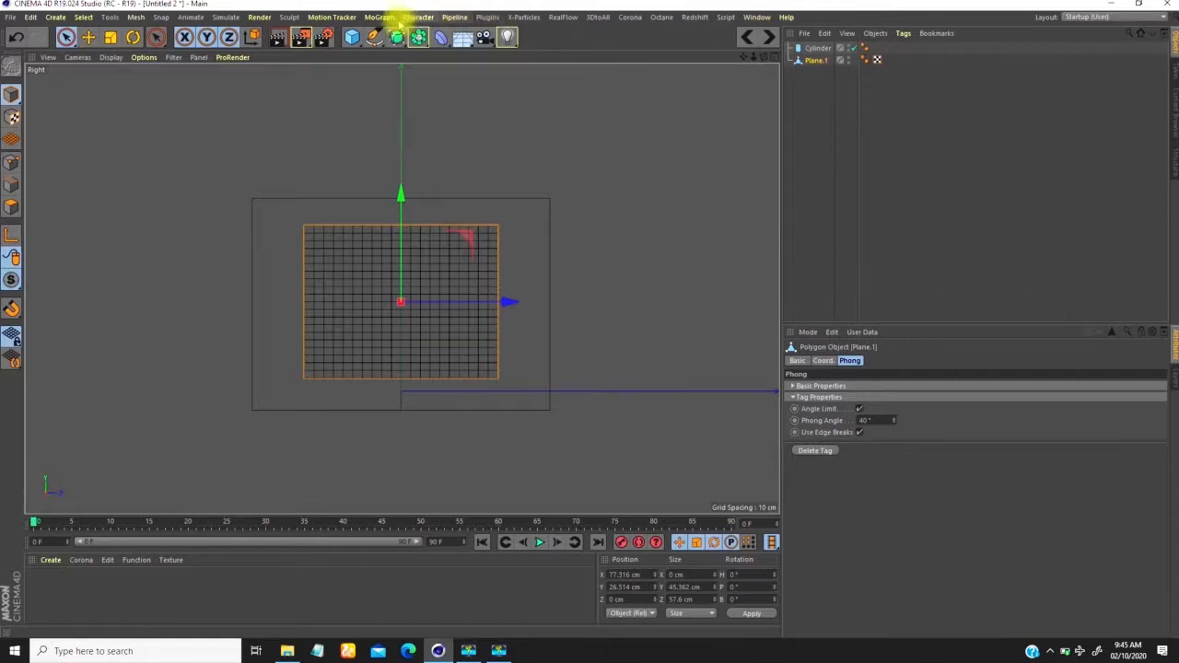
{"action": "left_click", "coordinate": [417, 17]}
{"action": "mouse_move", "coordinate": [448, 47]}
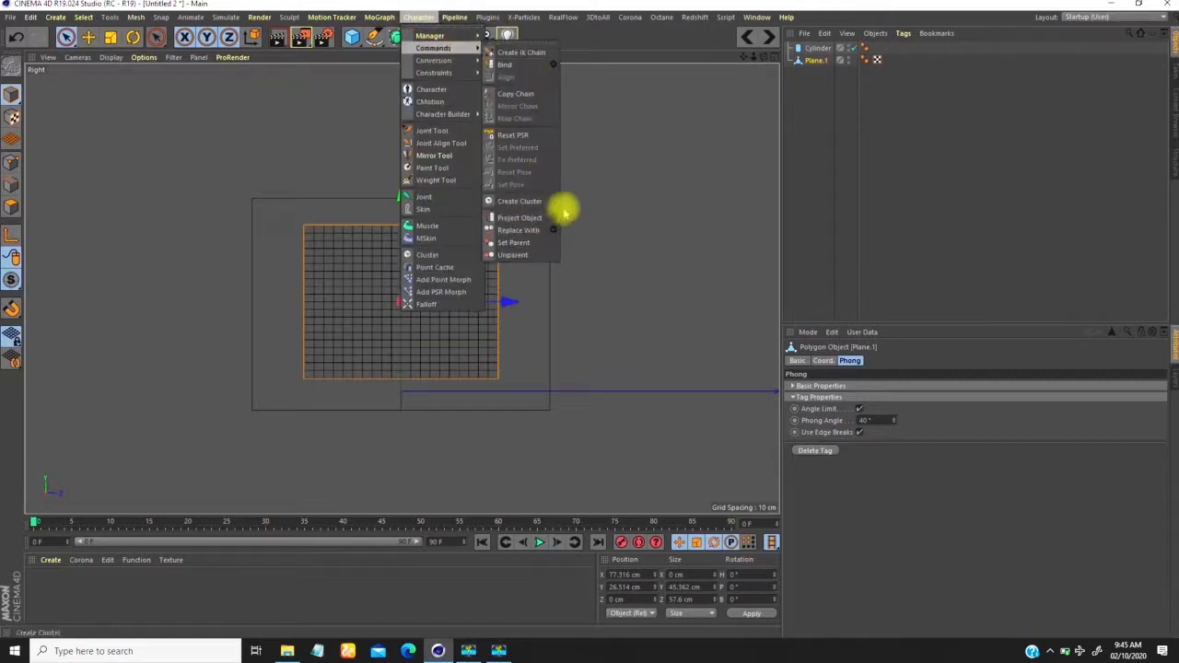
{"action": "left_click", "coordinate": [520, 217]}
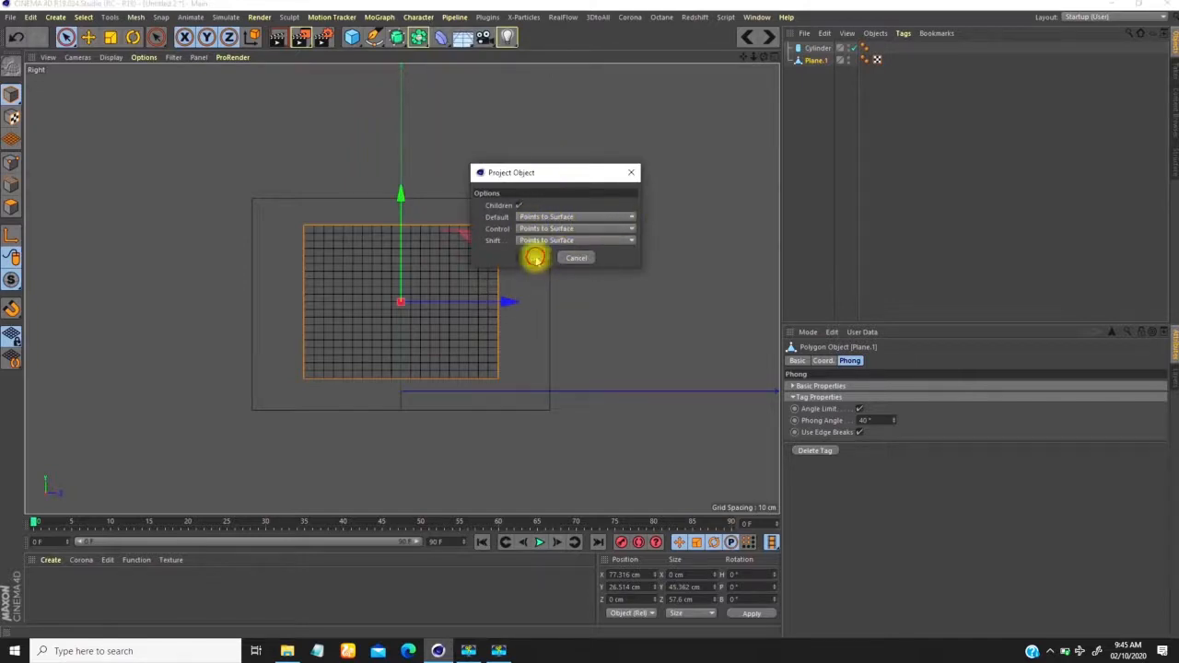
{"action": "left_click", "coordinate": [535, 257]}
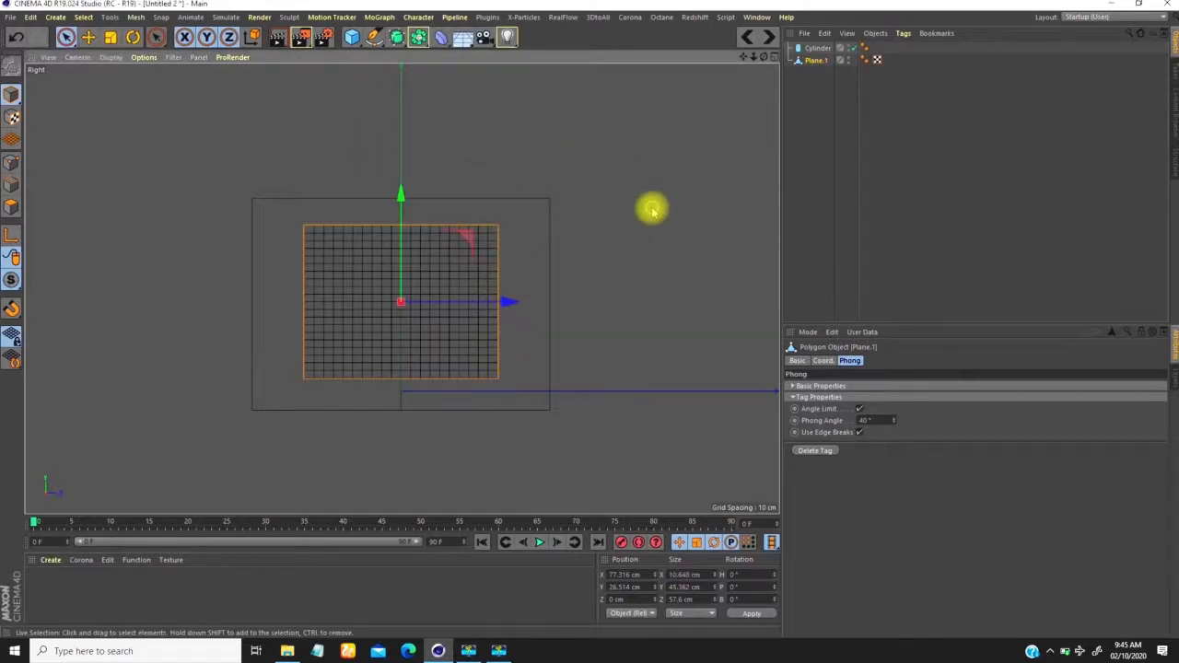
Step: Examine in the Perspective view how the projected plane wraps around the cylinder's side
{"action": "key", "text": "F1"}
{"action": "left_click_drag", "start_coordinate": [411, 199], "coordinate": [405, 225], "text": "alt"}
{"action": "right_click_drag", "start_coordinate": [350, 203], "coordinate": [389, 185], "text": "alt"}
{"action": "left_click_drag", "start_coordinate": [360, 200], "coordinate": [401, 230], "text": "alt"}
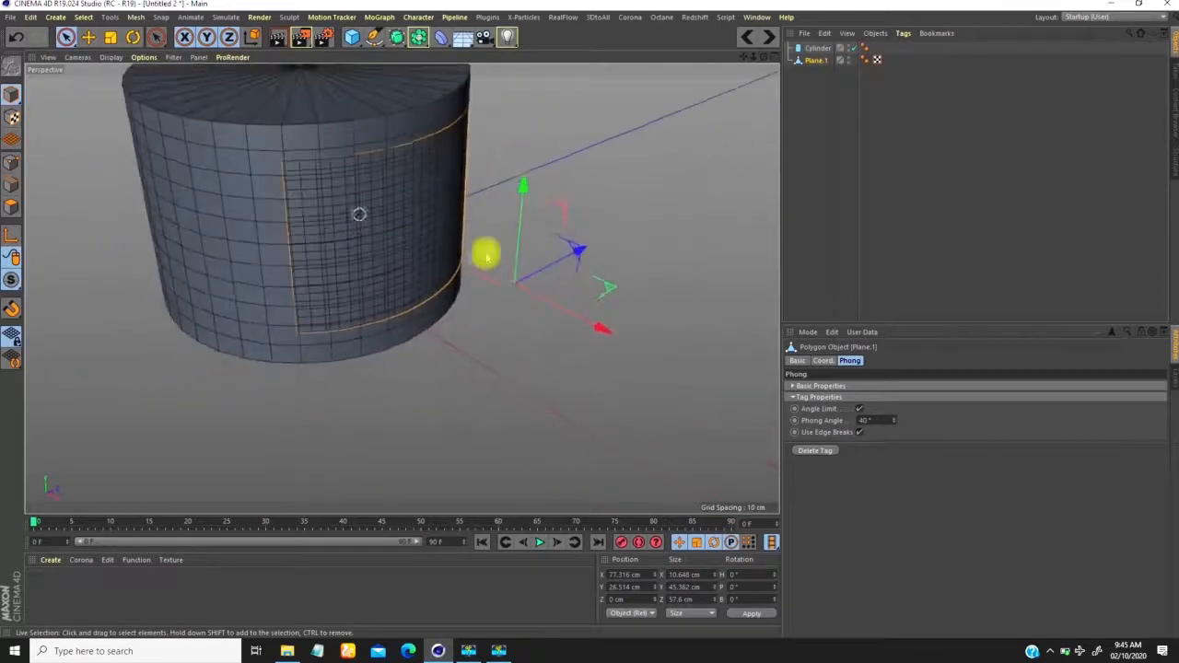
{"action": "left_click_drag", "start_coordinate": [580, 322], "coordinate": [602, 328]}
{"action": "key", "text": "ctrl+z"}
{"action": "left_click_drag", "start_coordinate": [362, 193], "coordinate": [363, 187], "text": "alt"}
{"action": "right_click_drag", "start_coordinate": [379, 151], "coordinate": [411, 124], "text": "alt"}
{"action": "left_click_drag", "start_coordinate": [371, 176], "coordinate": [417, 177], "text": "alt"}
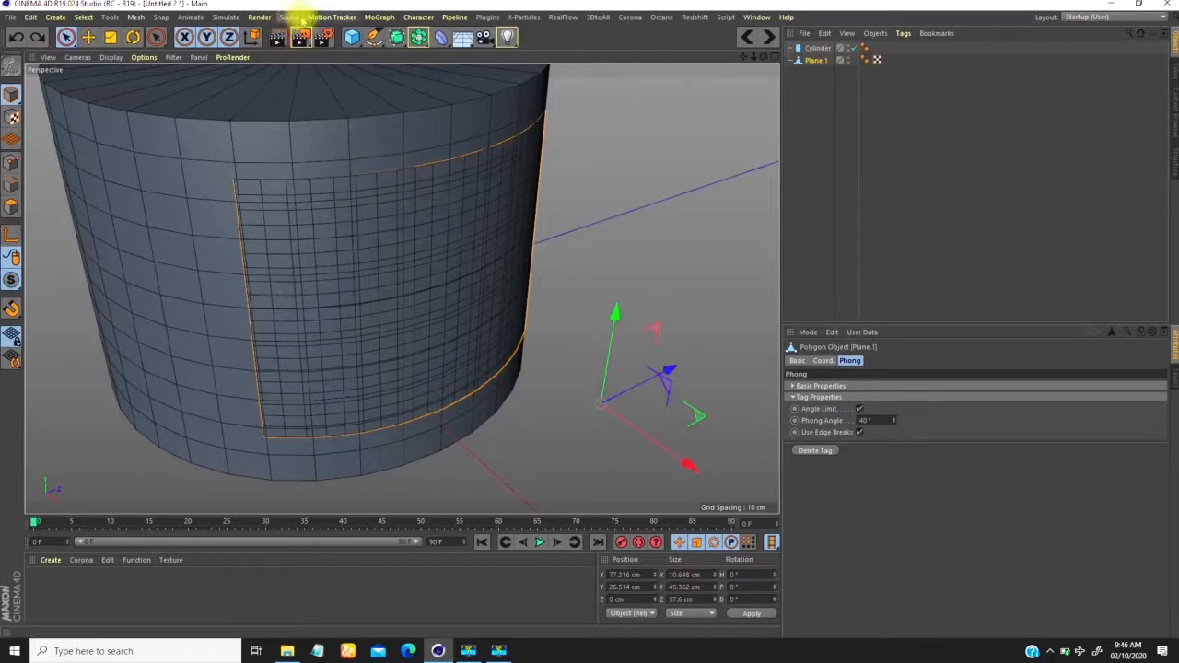
Step: Add a Cloth Surface as parent of the projected plane, with 0 subdivisions and 0.4 cm thickness
{"action": "left_click", "coordinate": [226, 17]}
{"action": "mouse_move", "coordinate": [247, 34]}
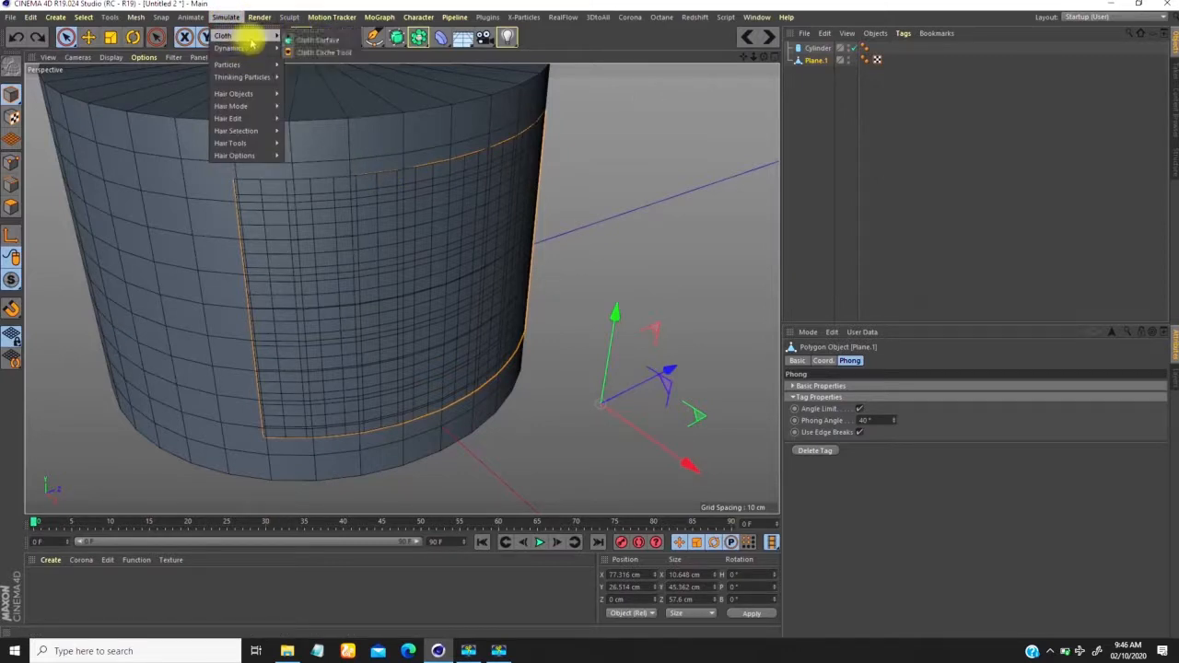
{"action": "left_click", "coordinate": [316, 35], "text": "alt"}
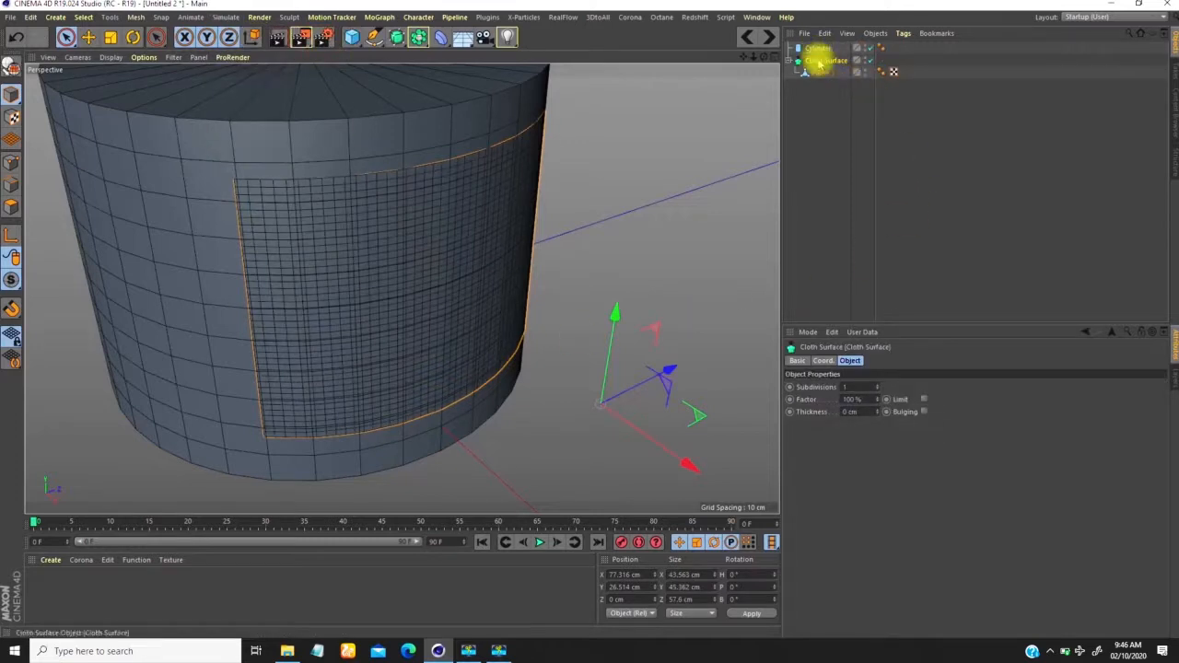
{"action": "left_click", "coordinate": [876, 390]}
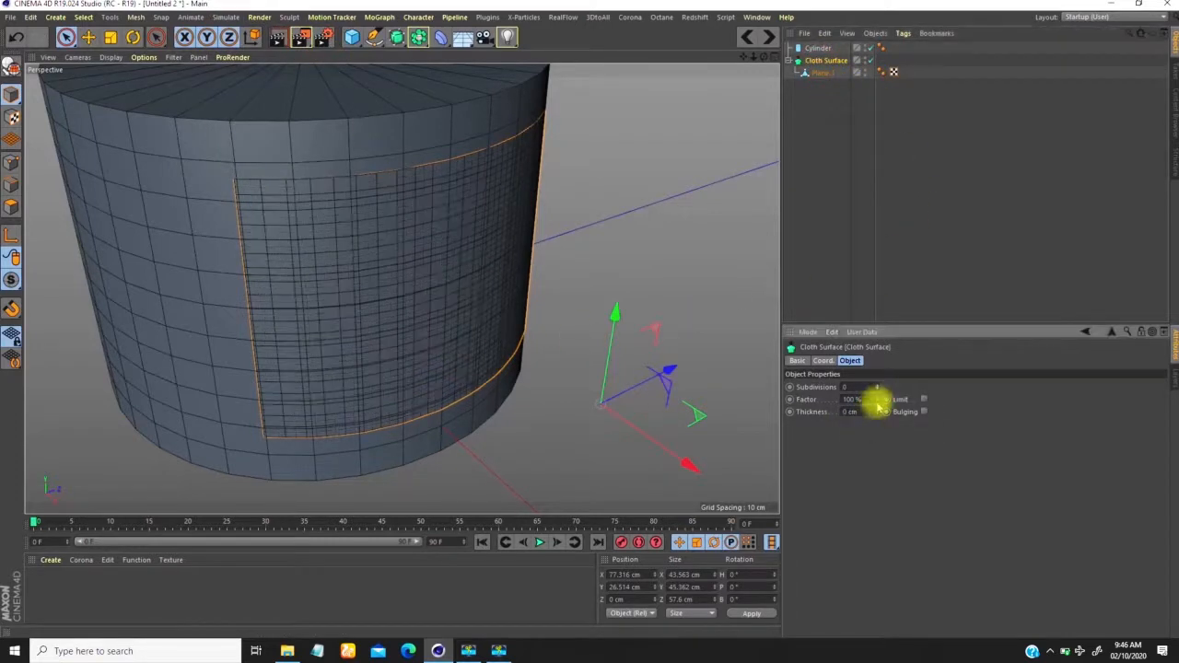
{"action": "left_click", "coordinate": [877, 411]}
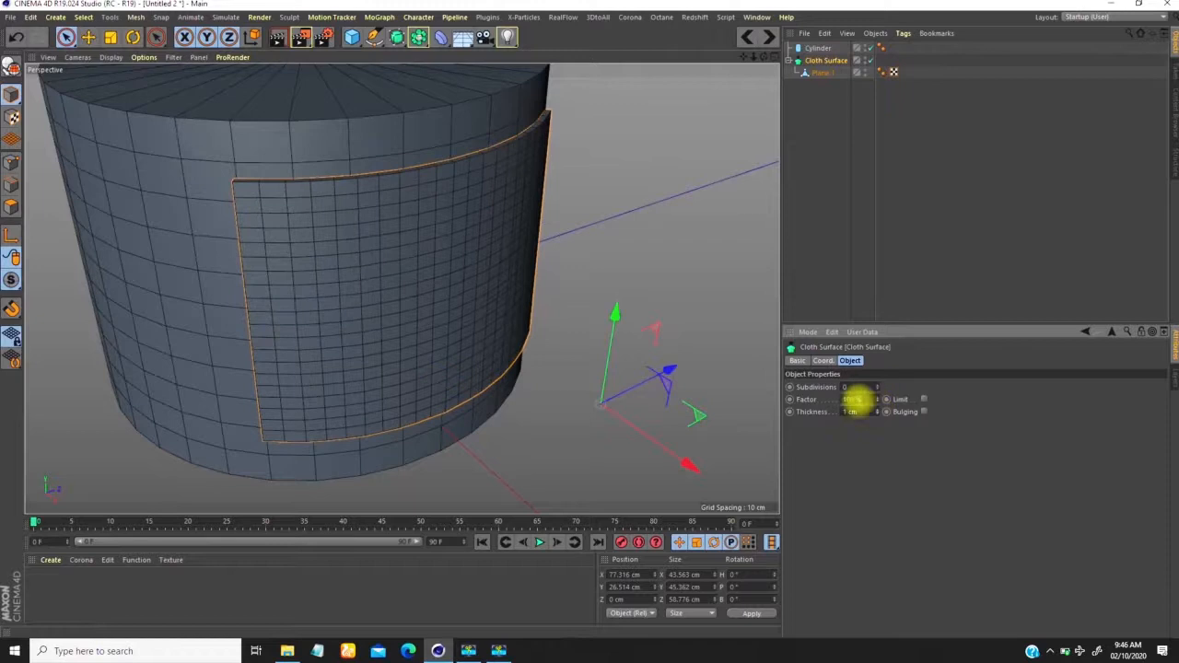
{"action": "left_click", "coordinate": [875, 411]}
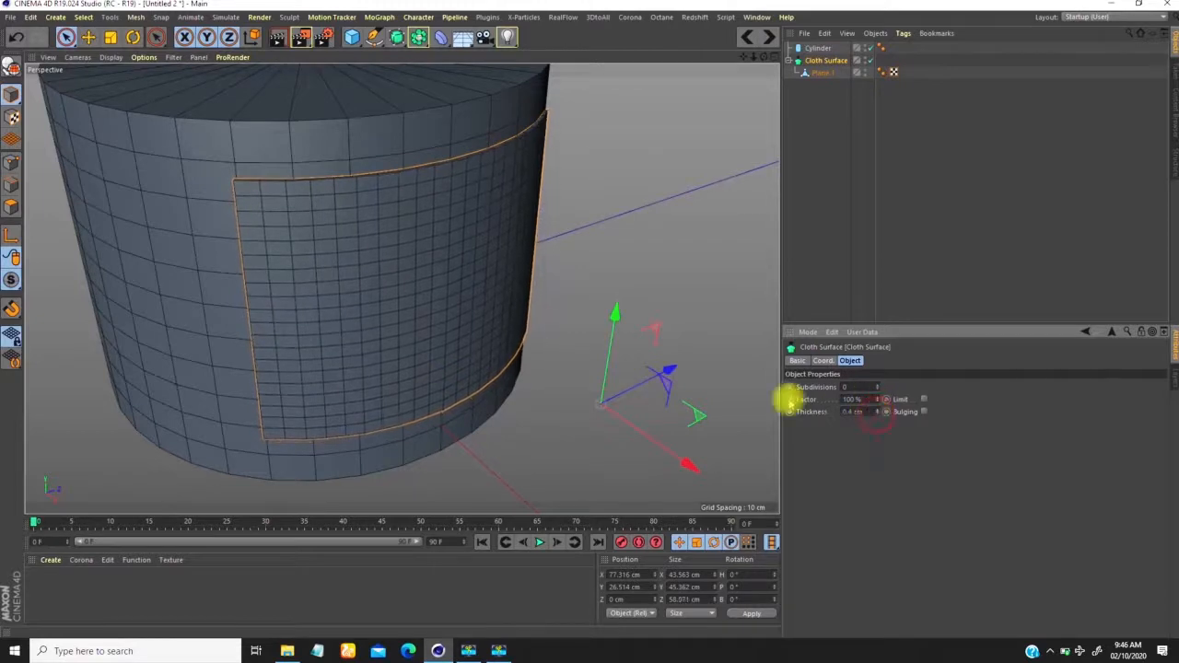
Step: Hide the Cloth Surface and its plane in the viewport and the render
{"action": "left_click_drag", "start_coordinate": [487, 242], "coordinate": [411, 281], "text": "alt"}
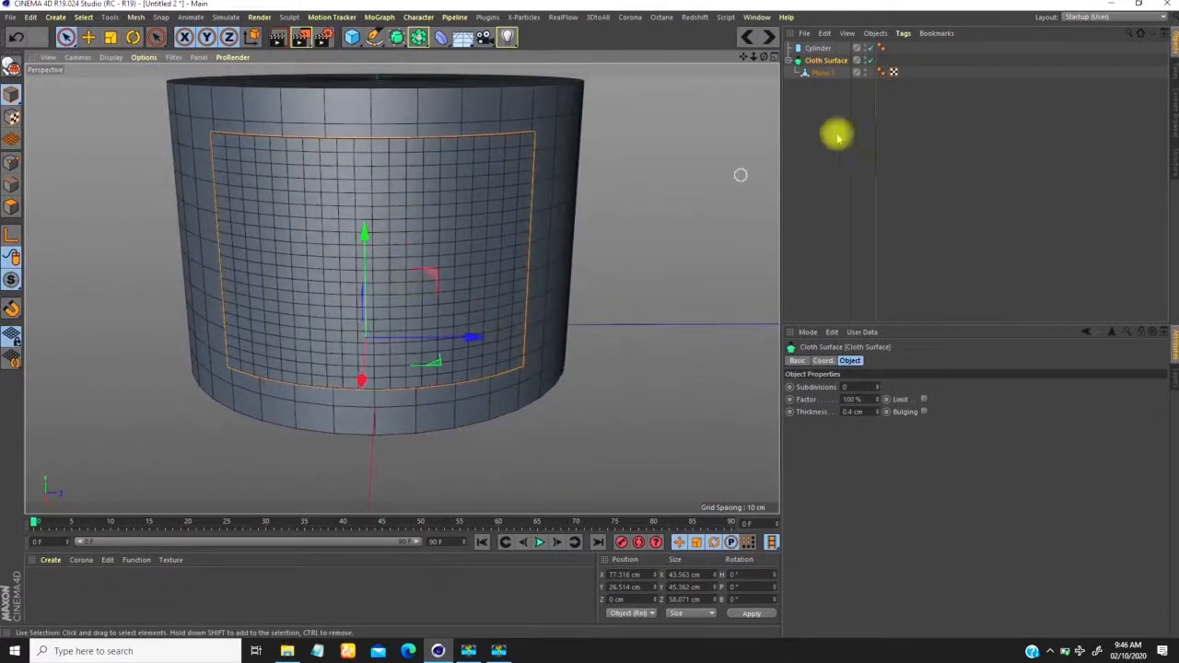
{"action": "double_click", "coordinate": [864, 61], "text": "alt"}
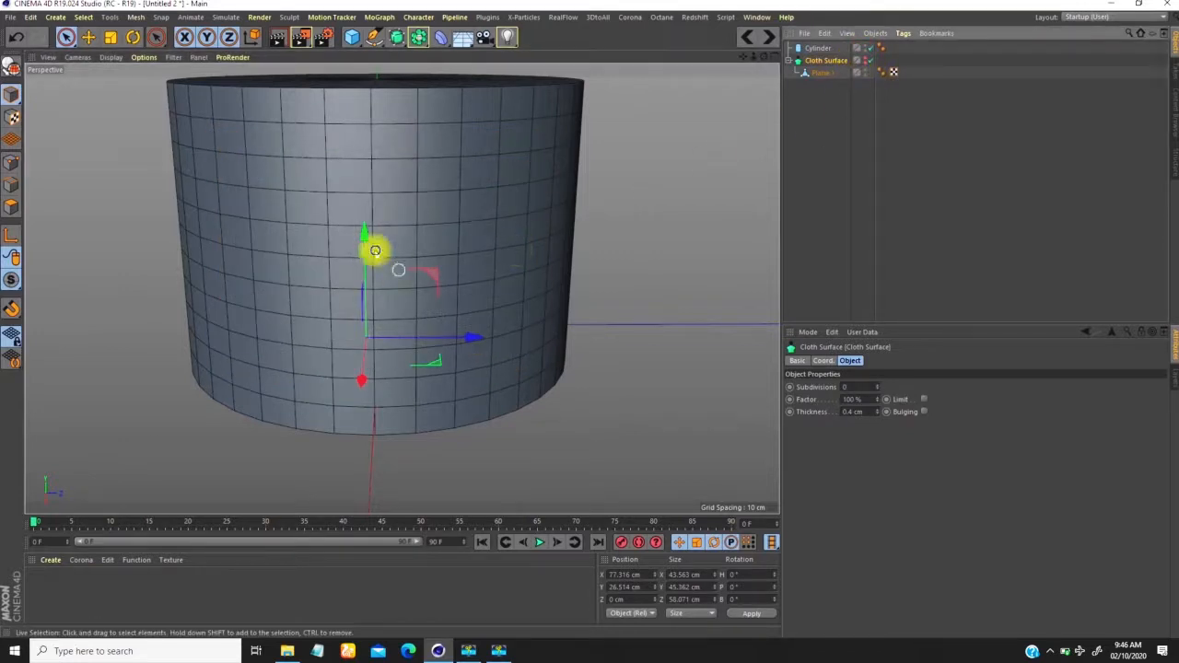
{"action": "scroll", "coordinate": [376, 253], "scroll_direction": "down", "scroll_amount": 5}
Step: Add a torus primitive to the scene
{"action": "left_click", "coordinate": [352, 39]}
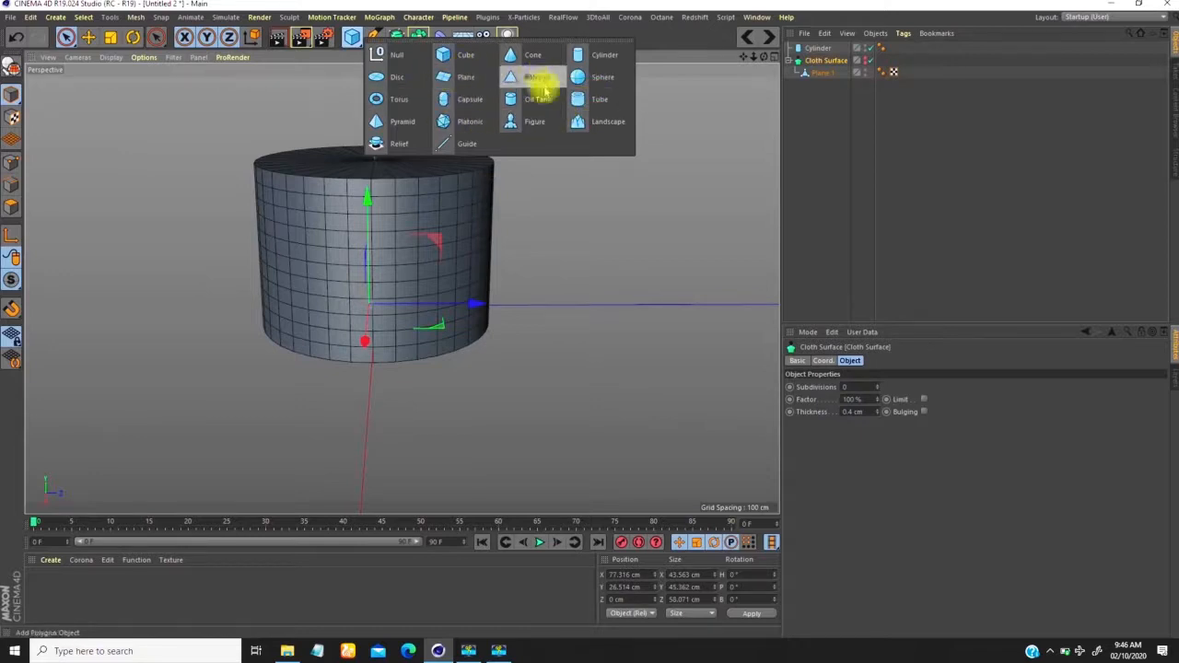
{"action": "left_click", "coordinate": [405, 99]}
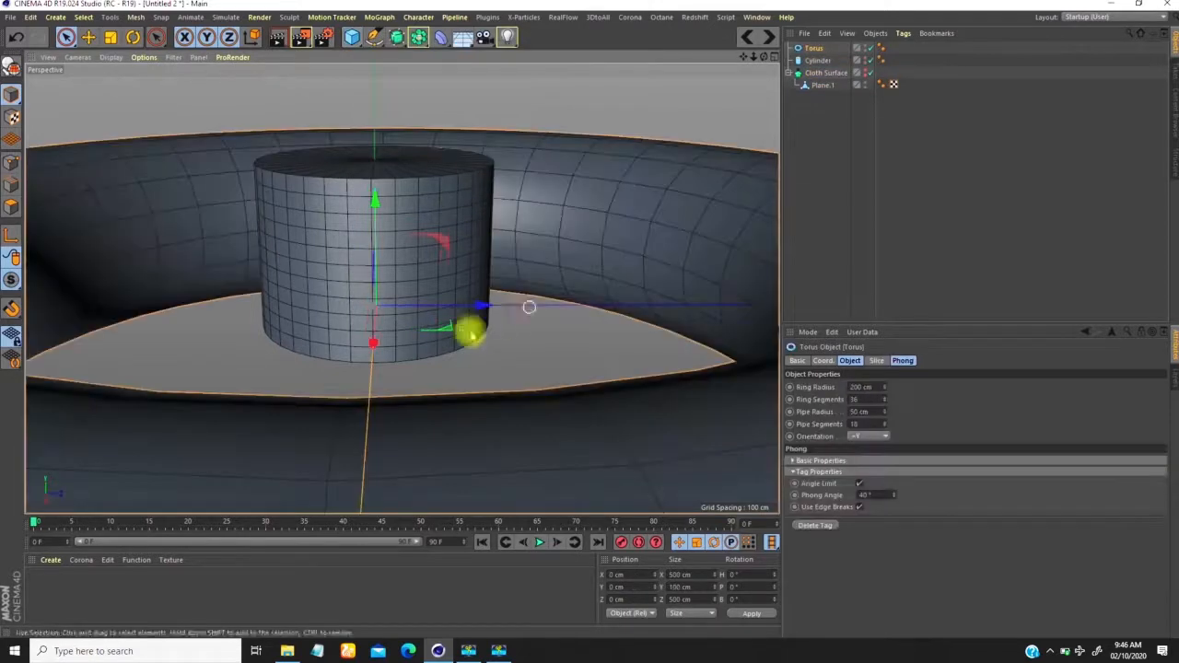
{"action": "scroll", "coordinate": [377, 311], "scroll_direction": "down", "scroll_amount": 4}
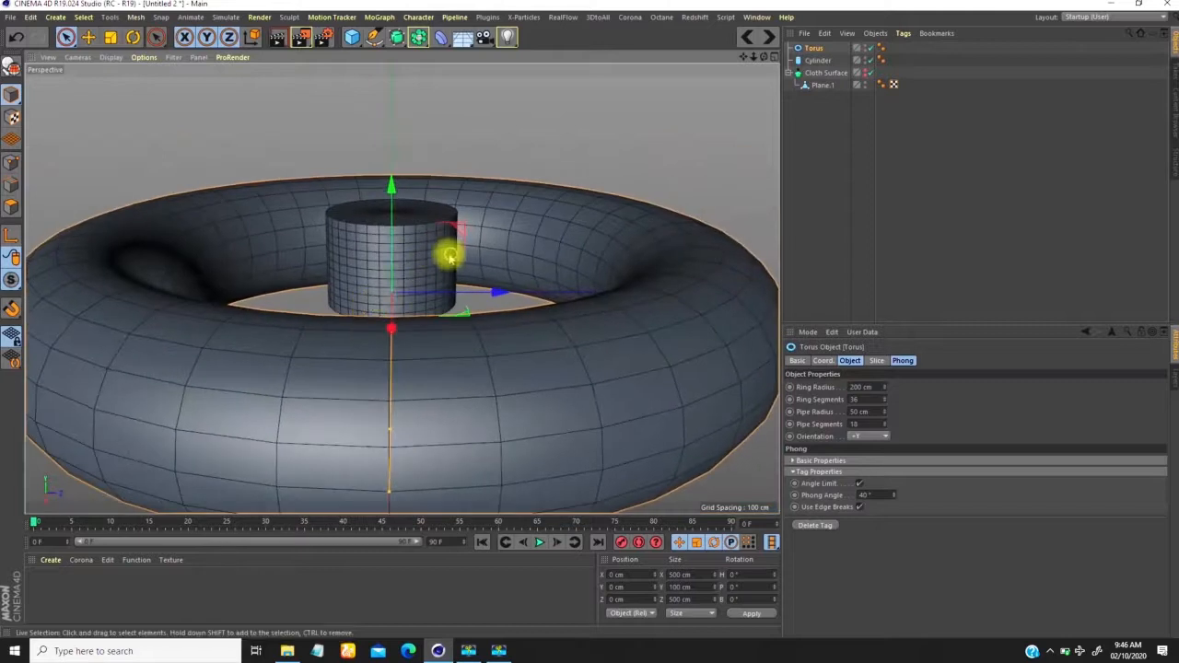
Step: Scale the torus down to a ring radius of about 30.4 cm and a pipe radius of about 7.6 cm, and set its orientation to +X
{"action": "key", "text": "t"}
{"action": "left_click_drag", "start_coordinate": [639, 152], "coordinate": [355, 359]}
{"action": "left_click", "coordinate": [814, 48]}
{"action": "left_click", "coordinate": [875, 436]}
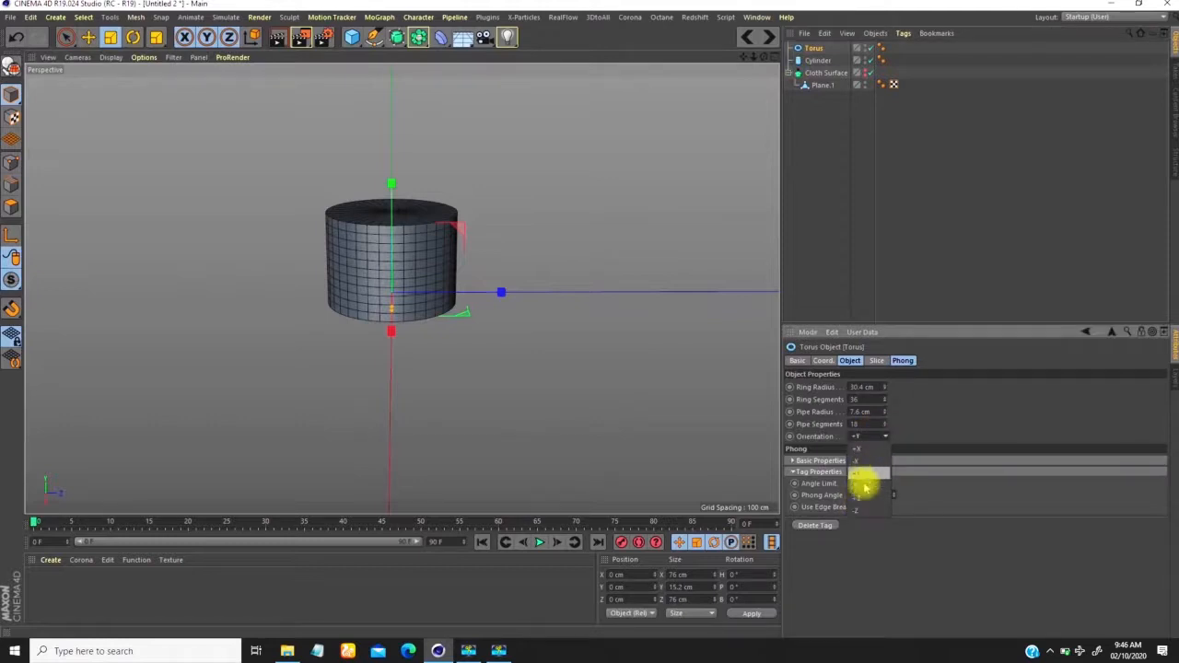
{"action": "left_click", "coordinate": [864, 453]}
Step: Move the torus in front of the cylinder to about X 66.3 cm, Y 25.7 cm and shrink it to about 52.3 cm across
{"action": "left_click_drag", "start_coordinate": [369, 279], "coordinate": [428, 278], "text": "alt"}
{"action": "key", "text": "e"}
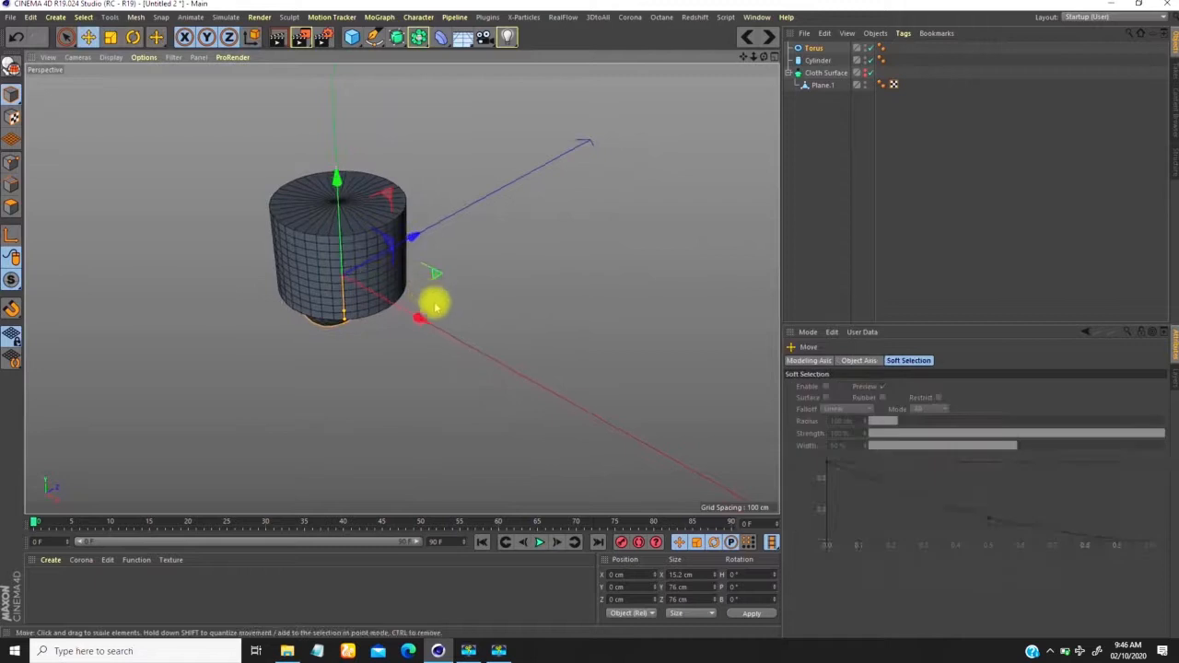
{"action": "left_click_drag", "start_coordinate": [421, 318], "coordinate": [485, 352]}
{"action": "left_click_drag", "start_coordinate": [402, 219], "coordinate": [400, 190]}
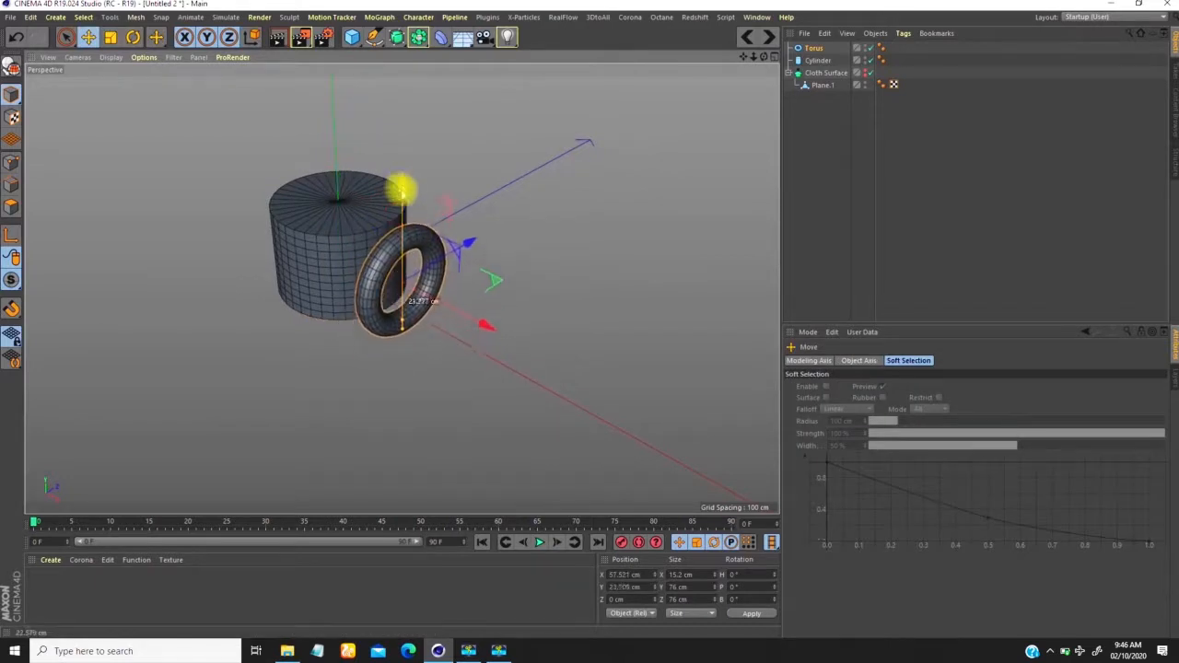
{"action": "left_click_drag", "start_coordinate": [450, 349], "coordinate": [408, 318], "text": "alt"}
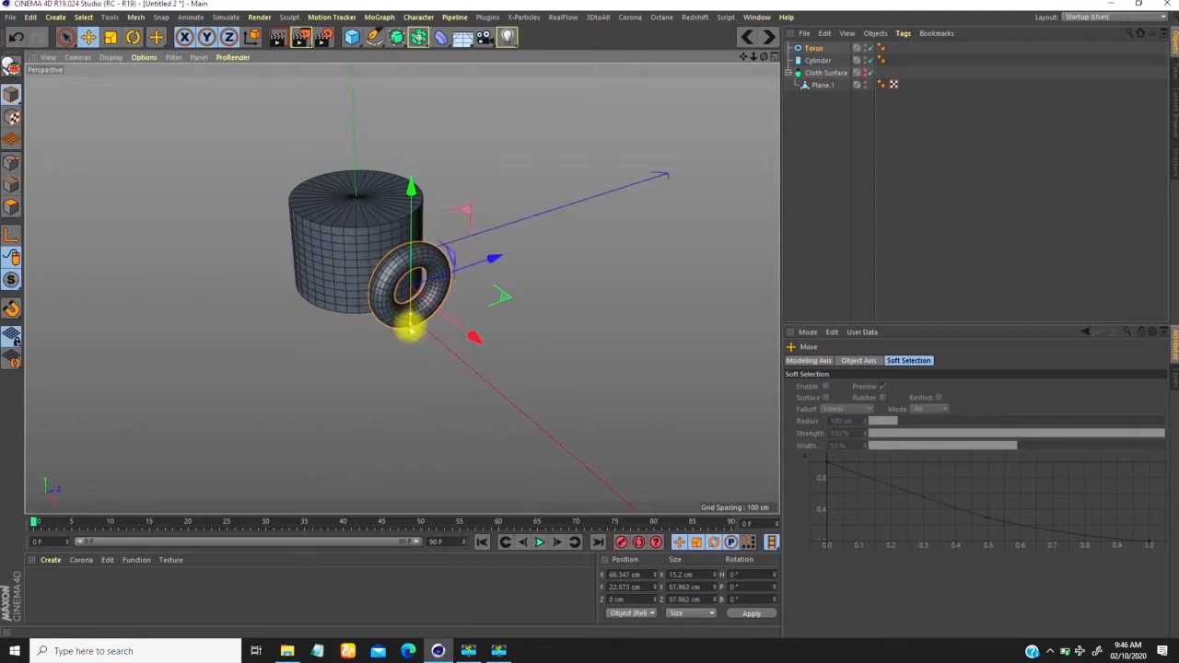
{"action": "left_click_drag", "start_coordinate": [390, 270], "coordinate": [368, 223], "text": "alt"}
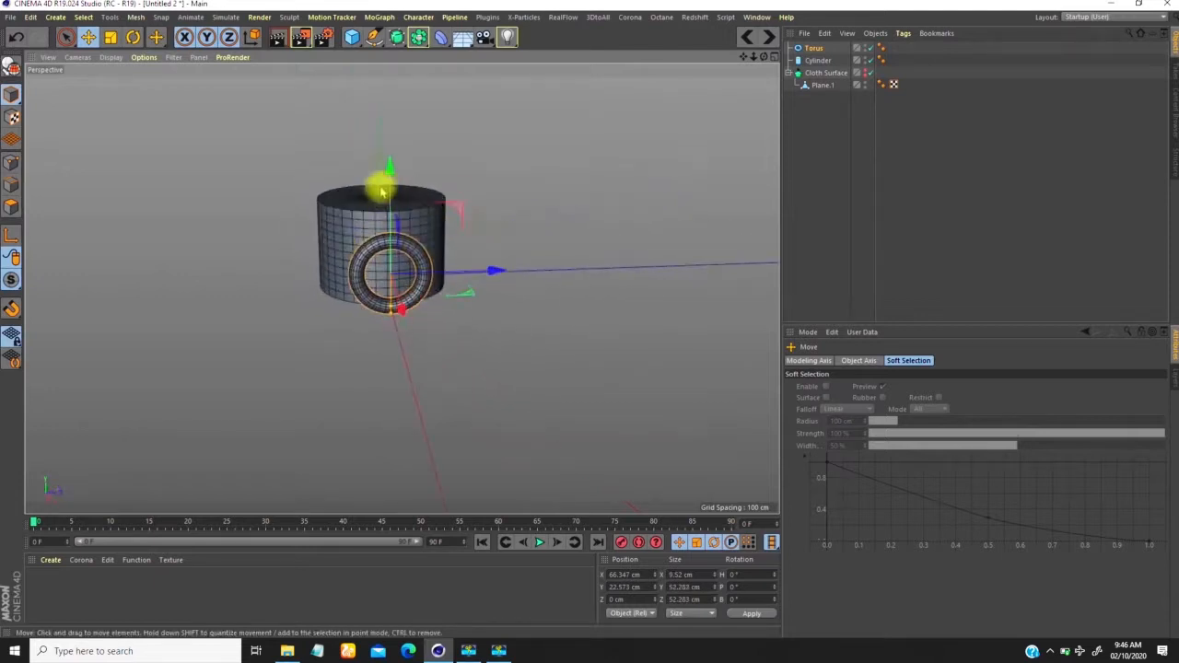
{"action": "left_click_drag", "start_coordinate": [390, 176], "coordinate": [390, 171]}
{"action": "left_click_drag", "start_coordinate": [385, 287], "coordinate": [422, 293], "text": "alt"}
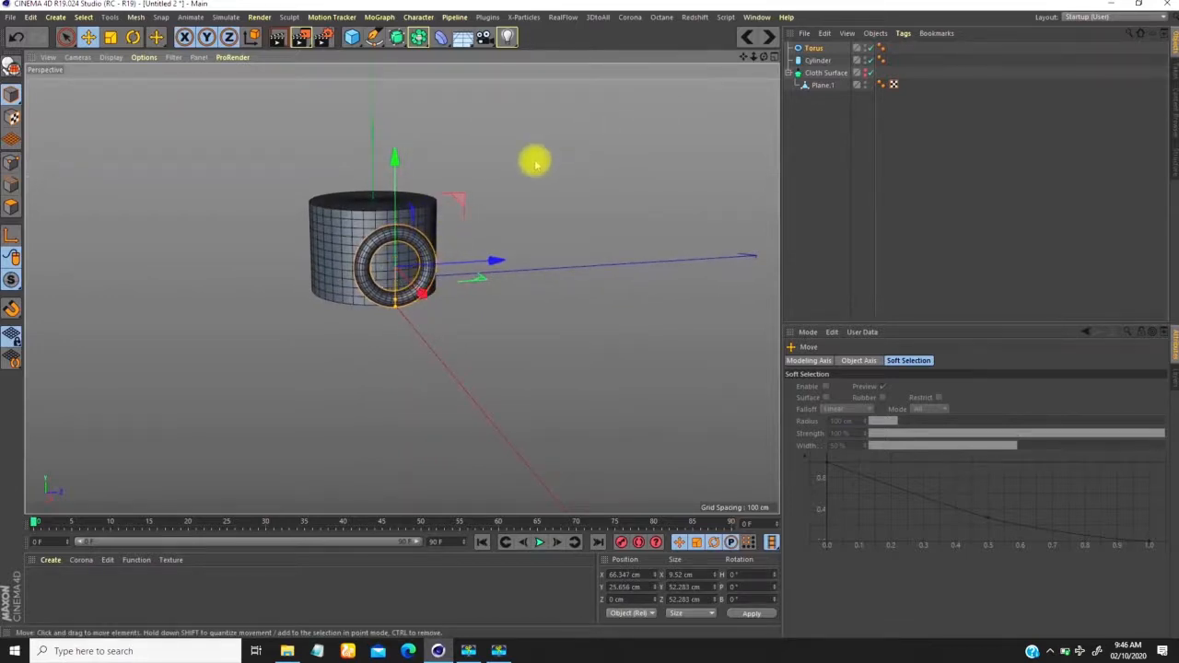
Step: In the Right view, make the torus an editable polygon object
{"action": "key", "text": "F3"}
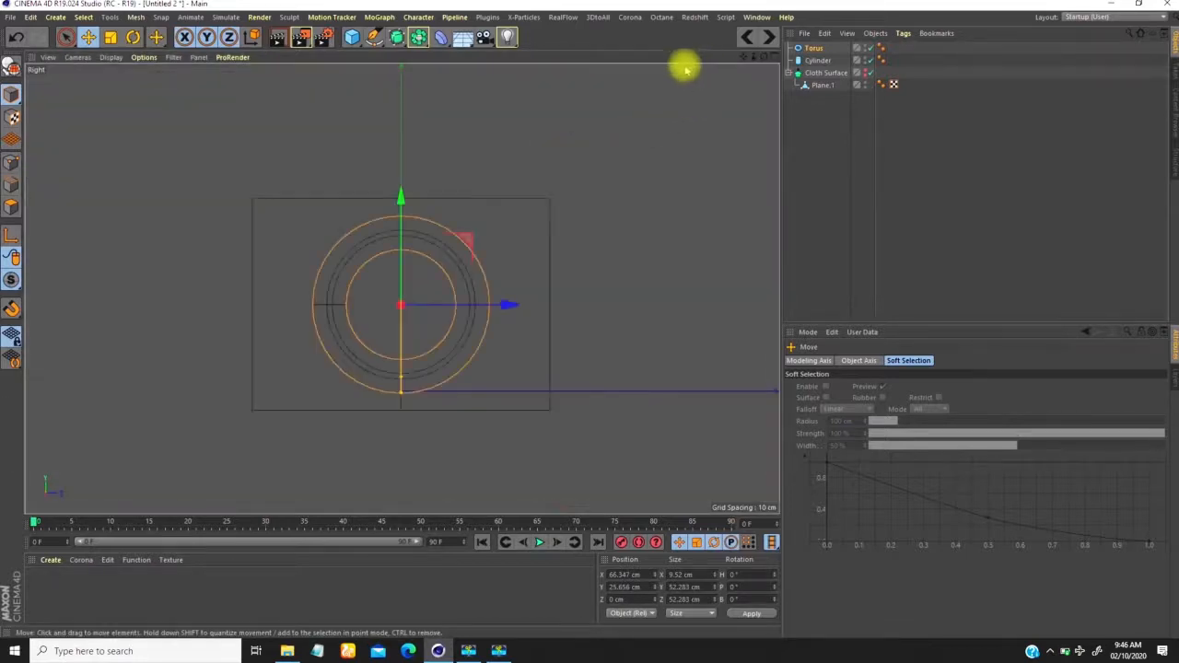
{"action": "left_click", "coordinate": [815, 47]}
{"action": "left_click", "coordinate": [12, 68]}
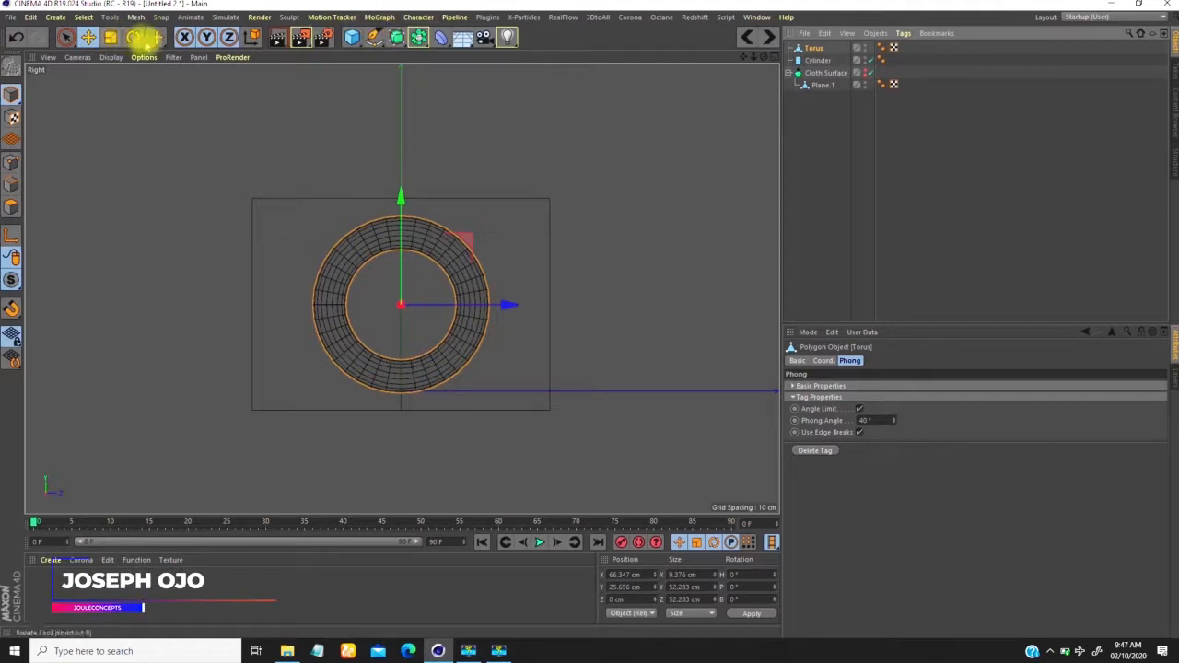
{"action": "left_click", "coordinate": [156, 37]}
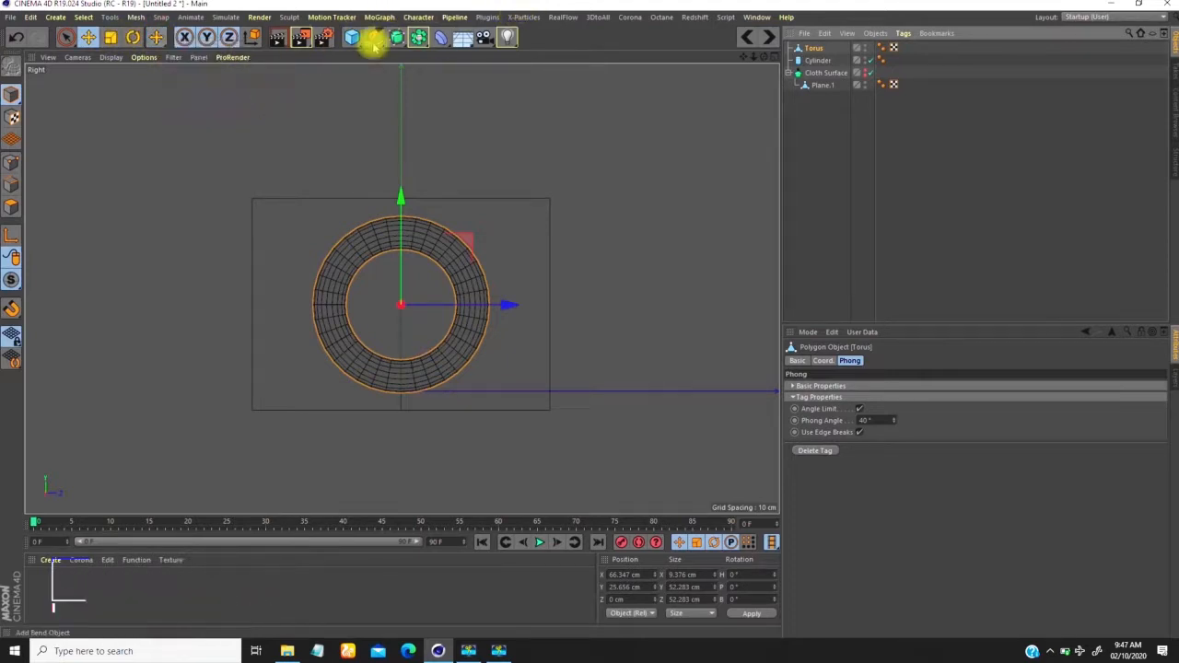
Step: Project the torus onto the cylinder using Project Object with Points to Surface and inspect it in the Perspective view
{"action": "left_click", "coordinate": [418, 16]}
{"action": "mouse_move", "coordinate": [454, 60]}
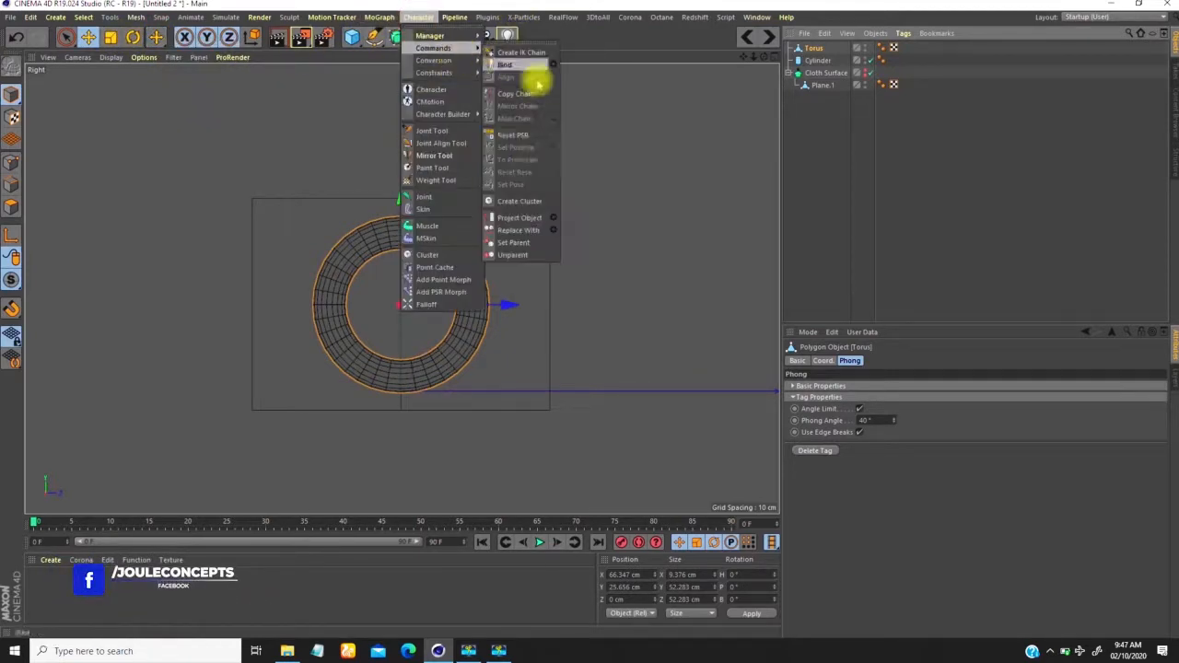
{"action": "left_click", "coordinate": [520, 217]}
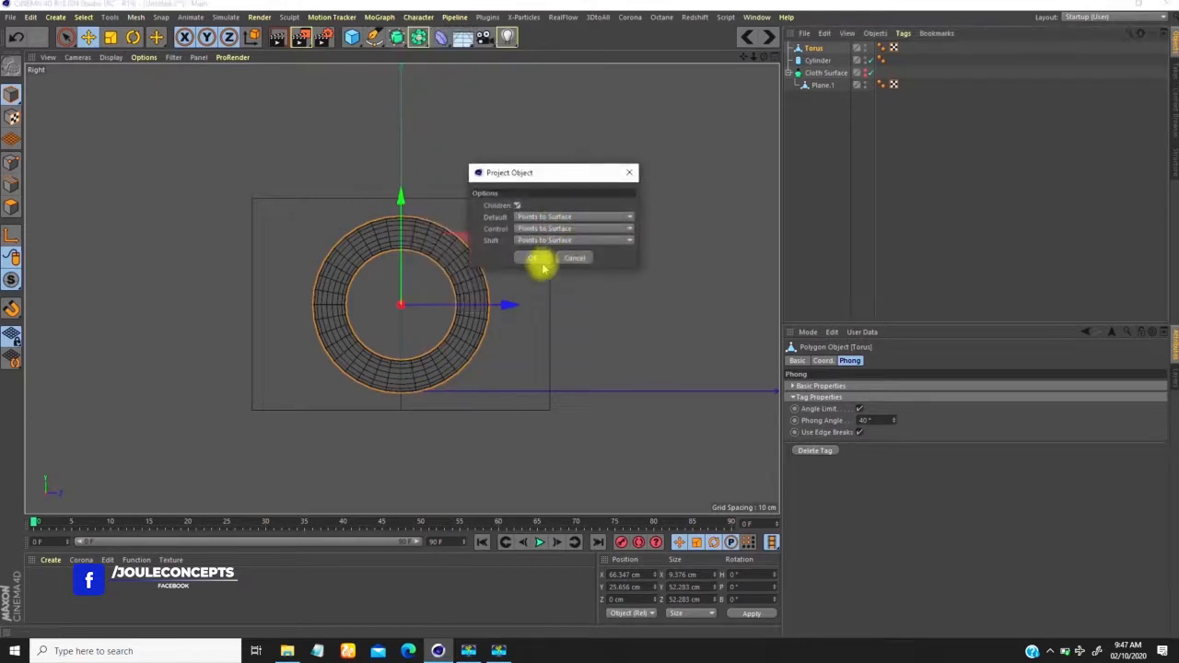
{"action": "left_click", "coordinate": [534, 259]}
{"action": "key", "text": "F1"}
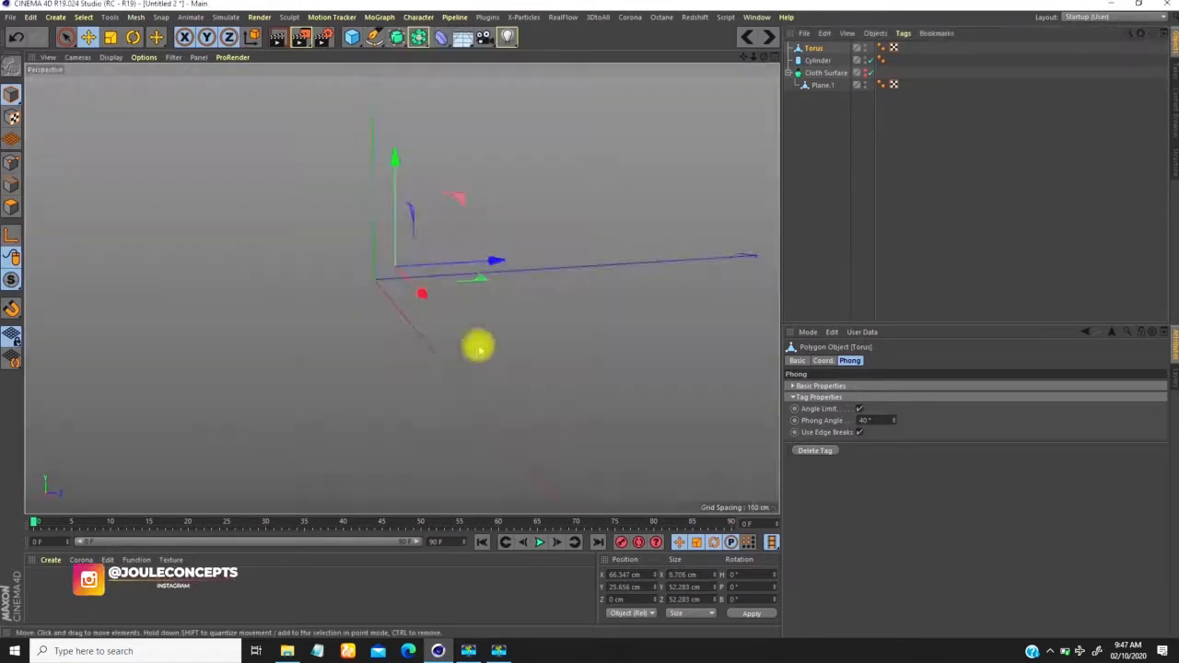
{"action": "left_click_drag", "start_coordinate": [420, 293], "coordinate": [382, 284], "text": "alt"}
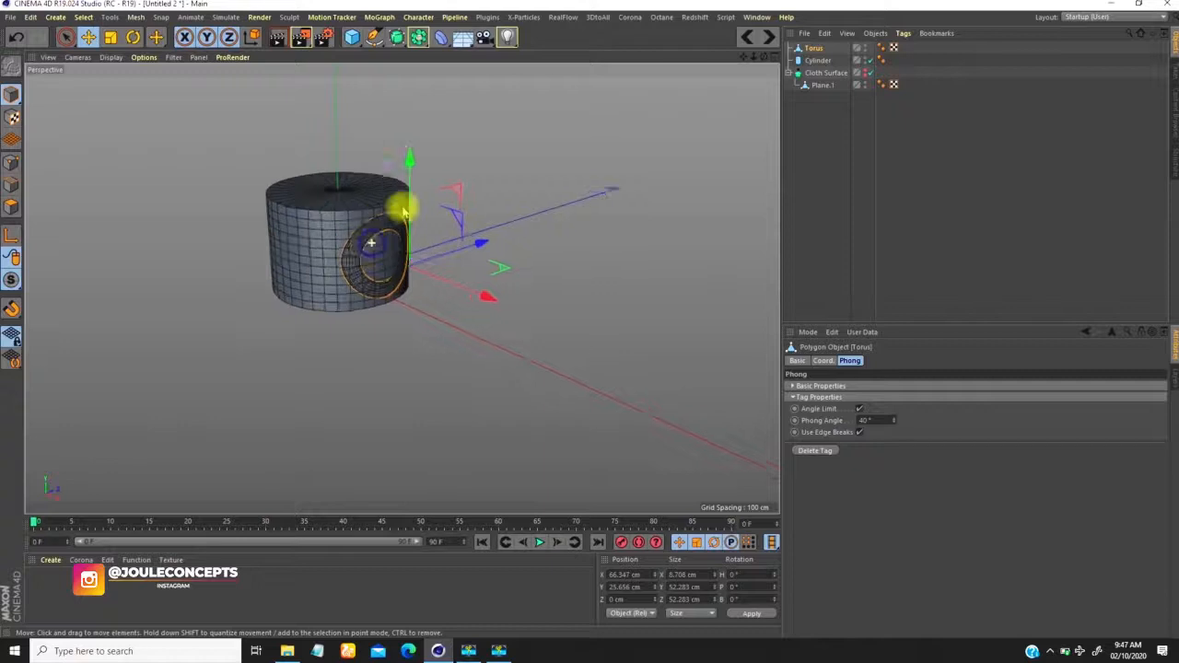
{"action": "right_click_drag", "start_coordinate": [372, 242], "coordinate": [431, 182], "text": "alt"}
{"action": "left_click_drag", "start_coordinate": [355, 275], "coordinate": [309, 279], "text": "alt"}
Step: Delete the projected torus from the scene
{"action": "scroll", "coordinate": [354, 274], "scroll_direction": "down", "scroll_amount": 4}
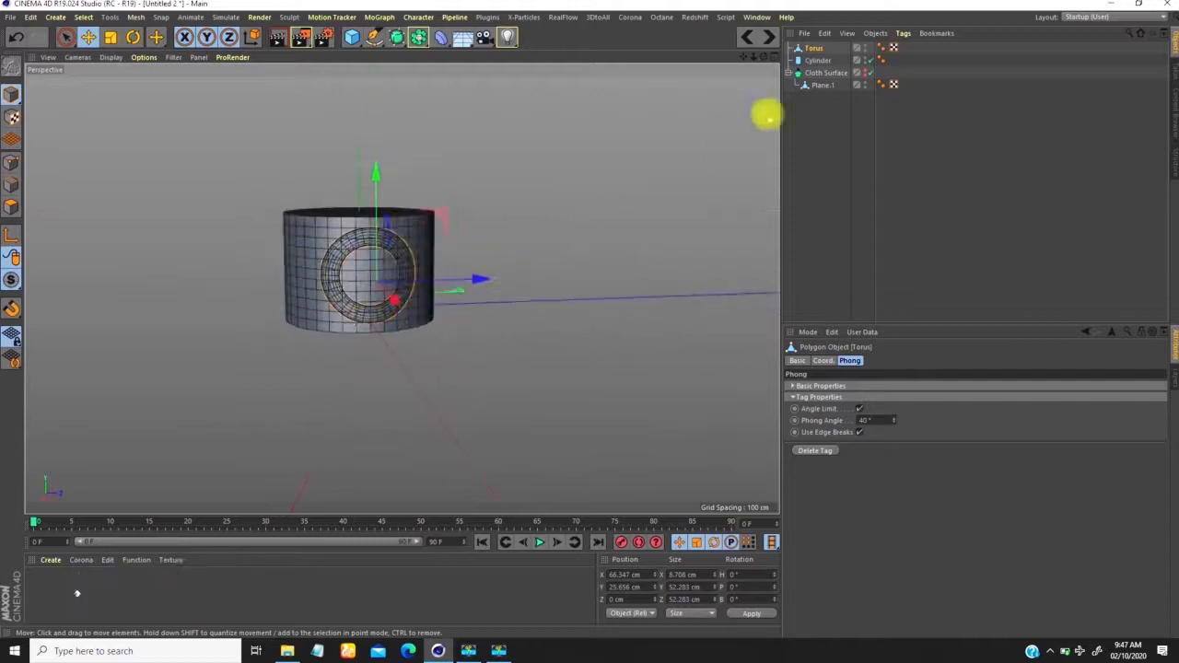
{"action": "key", "text": "Delete"}
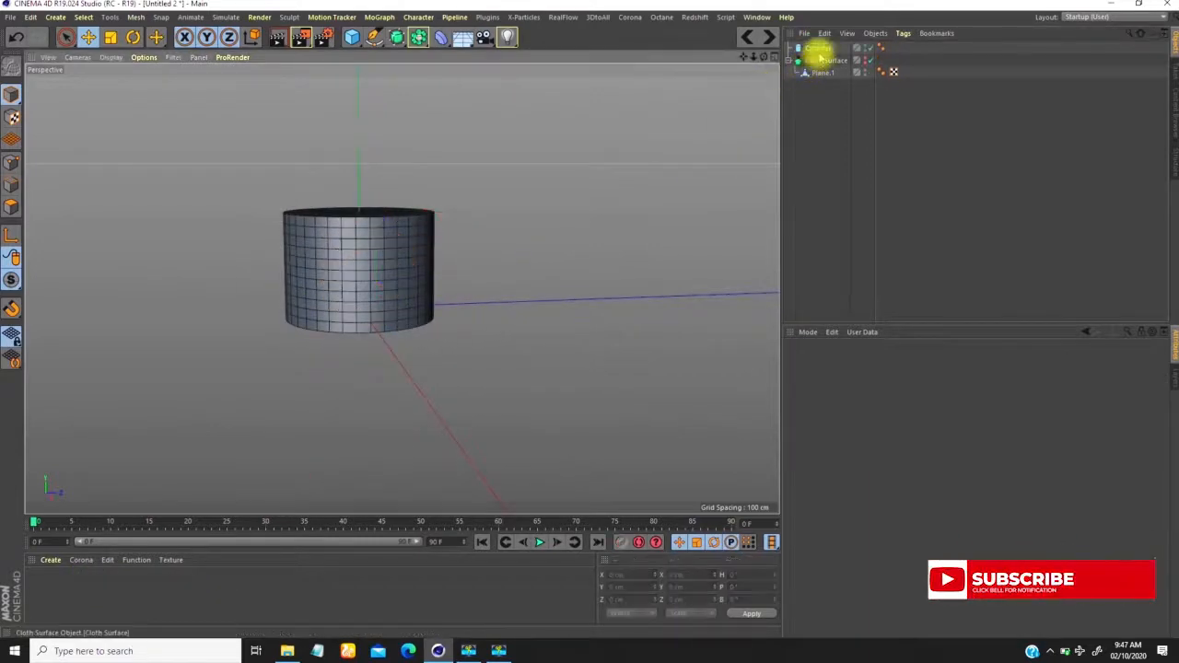
{"action": "left_click_drag", "start_coordinate": [309, 285], "coordinate": [360, 264], "text": "alt"}
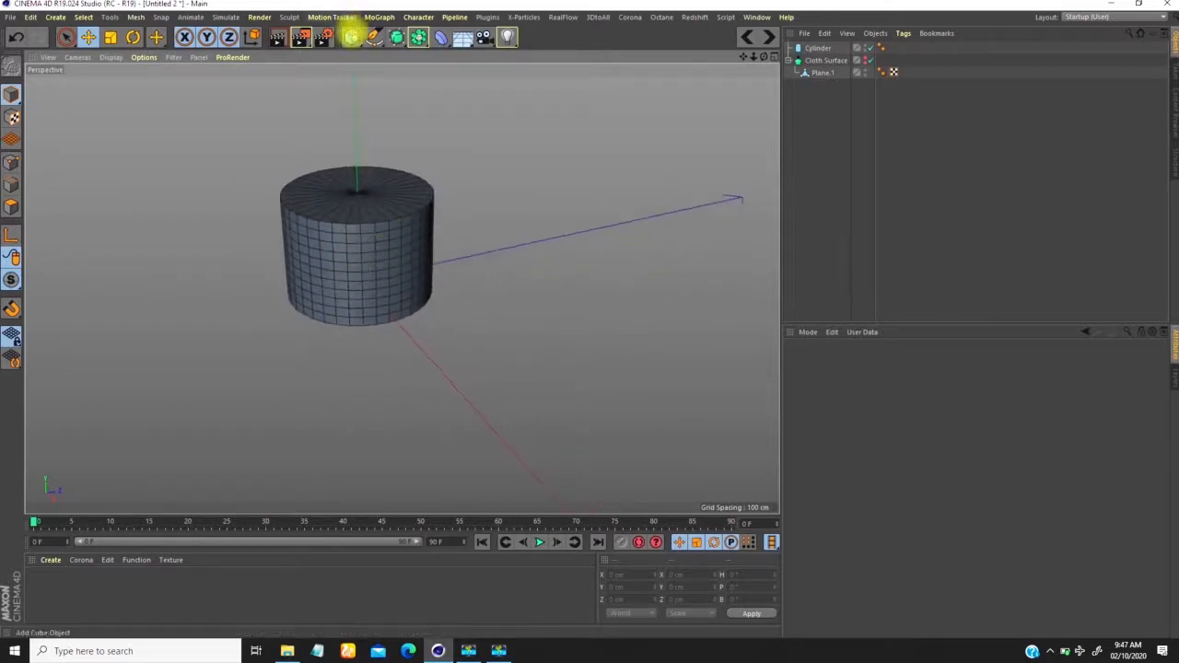
Step: Add a plane under the cylinder, stretch its height to about 604.2 cm and shift it to about X 5.1 cm, Z 10.8 cm
{"action": "left_click", "coordinate": [352, 37]}
{"action": "left_click", "coordinate": [460, 78]}
{"action": "scroll", "coordinate": [420, 298], "scroll_direction": "down", "scroll_amount": 5}
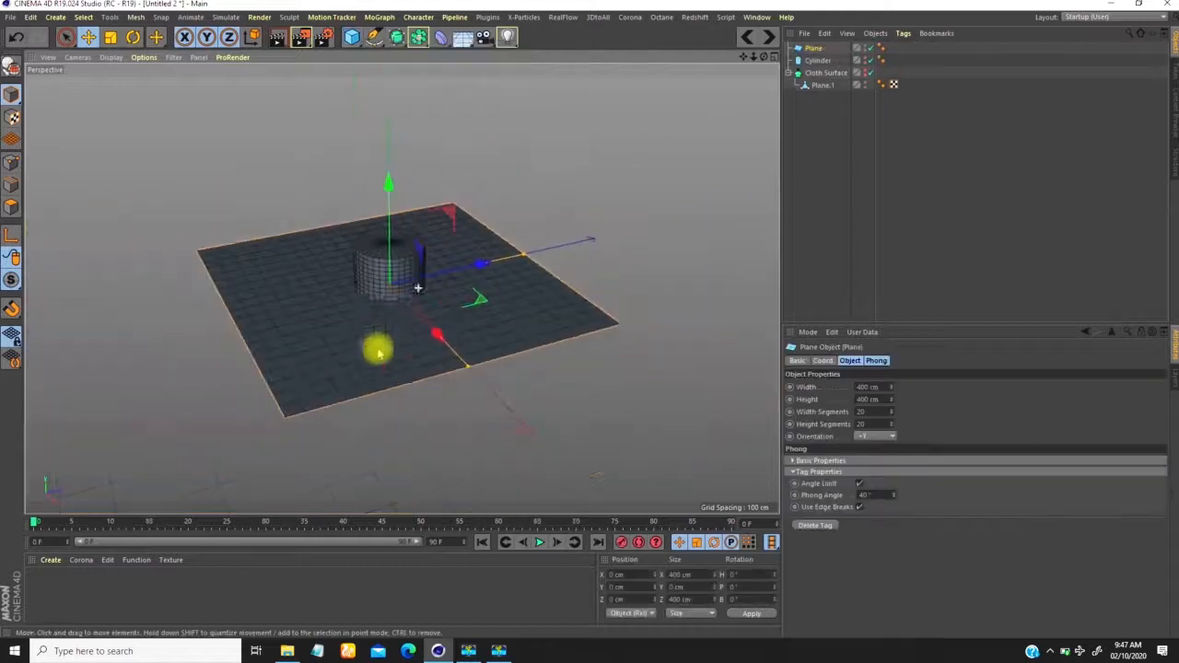
{"action": "middle_click_drag", "start_coordinate": [371, 359], "coordinate": [364, 360], "text": "alt"}
{"action": "left_click_drag", "start_coordinate": [507, 264], "coordinate": [576, 250]}
{"action": "left_click_drag", "start_coordinate": [463, 311], "coordinate": [477, 313]}
Step: Add a sphere with a radius of about 39.3 cm and place it beside the cylinder at about Z -64.6 cm
{"action": "left_click", "coordinate": [352, 37]}
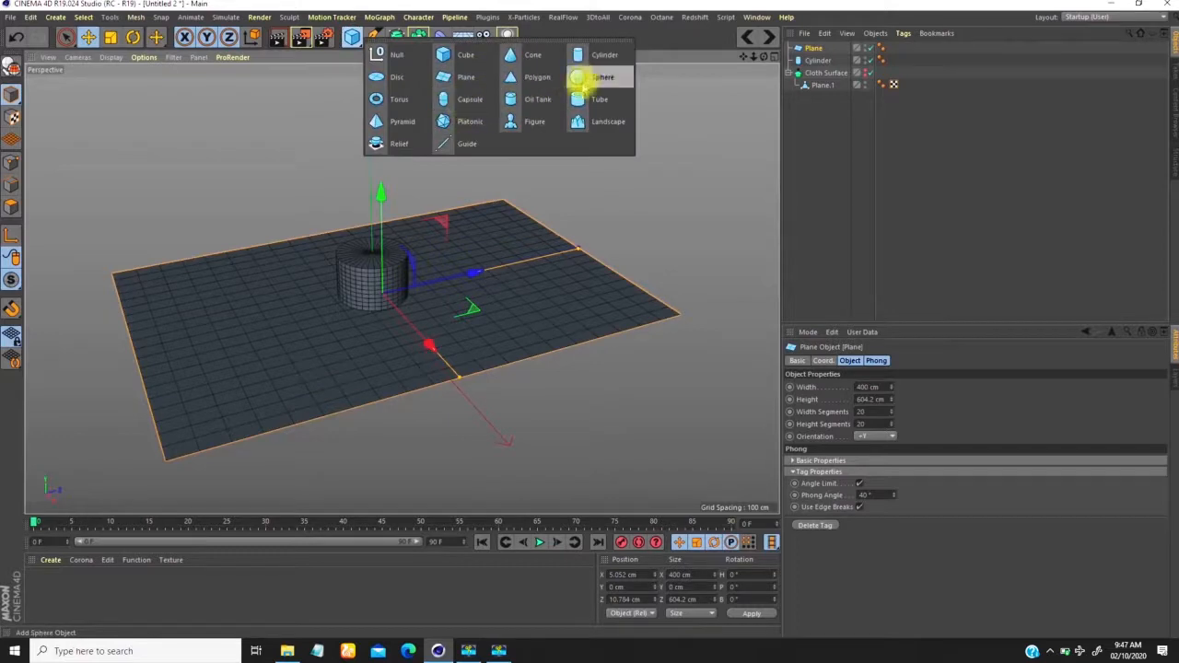
{"action": "left_click", "coordinate": [595, 76]}
{"action": "left_click_drag", "start_coordinate": [408, 329], "coordinate": [381, 317]}
{"action": "left_click_drag", "start_coordinate": [460, 309], "coordinate": [413, 320]}
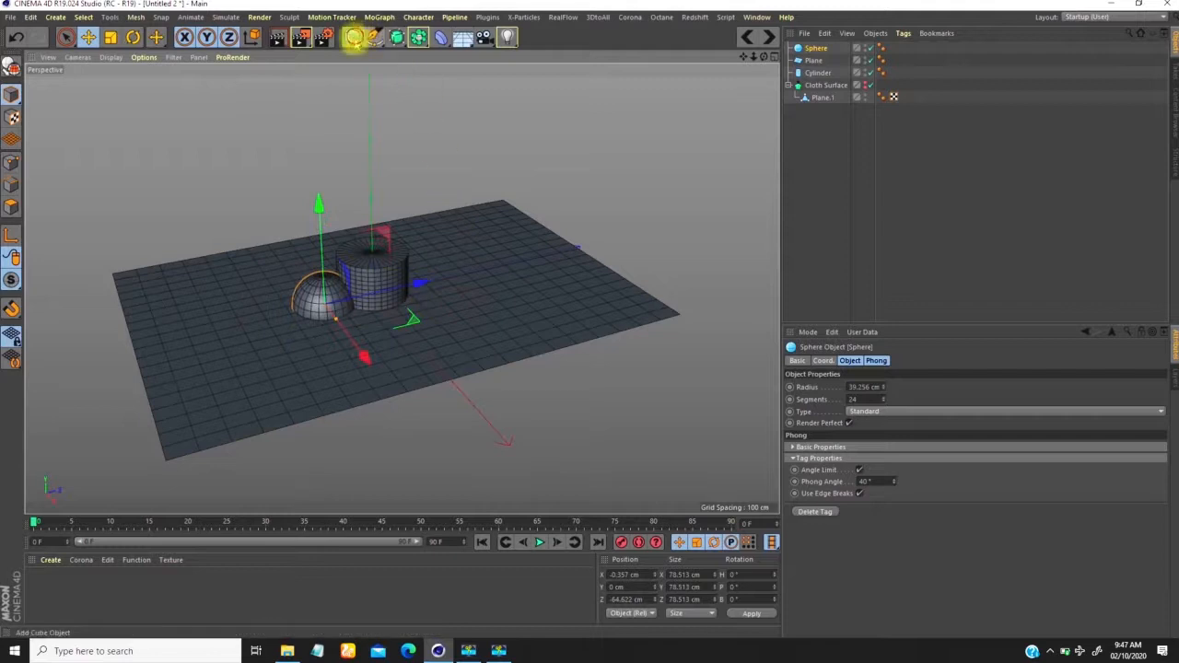
Step: Add a cube and scale it down uniformly to about 52.4 cm per side
{"action": "left_click", "coordinate": [353, 37]}
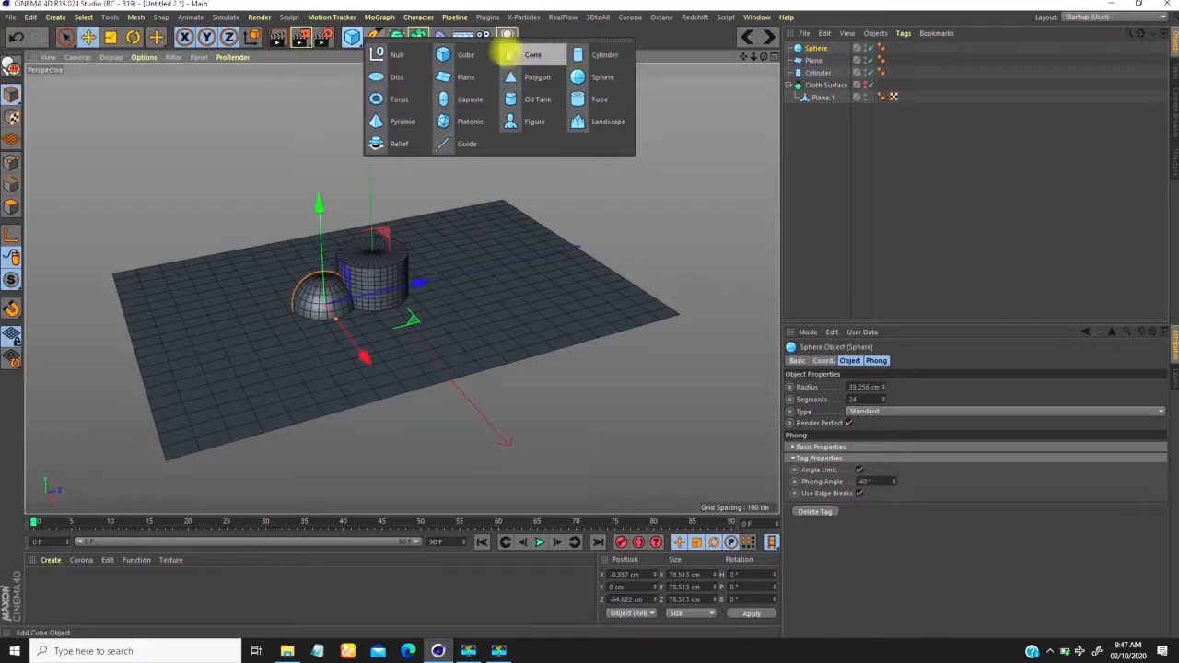
{"action": "left_click", "coordinate": [455, 54]}
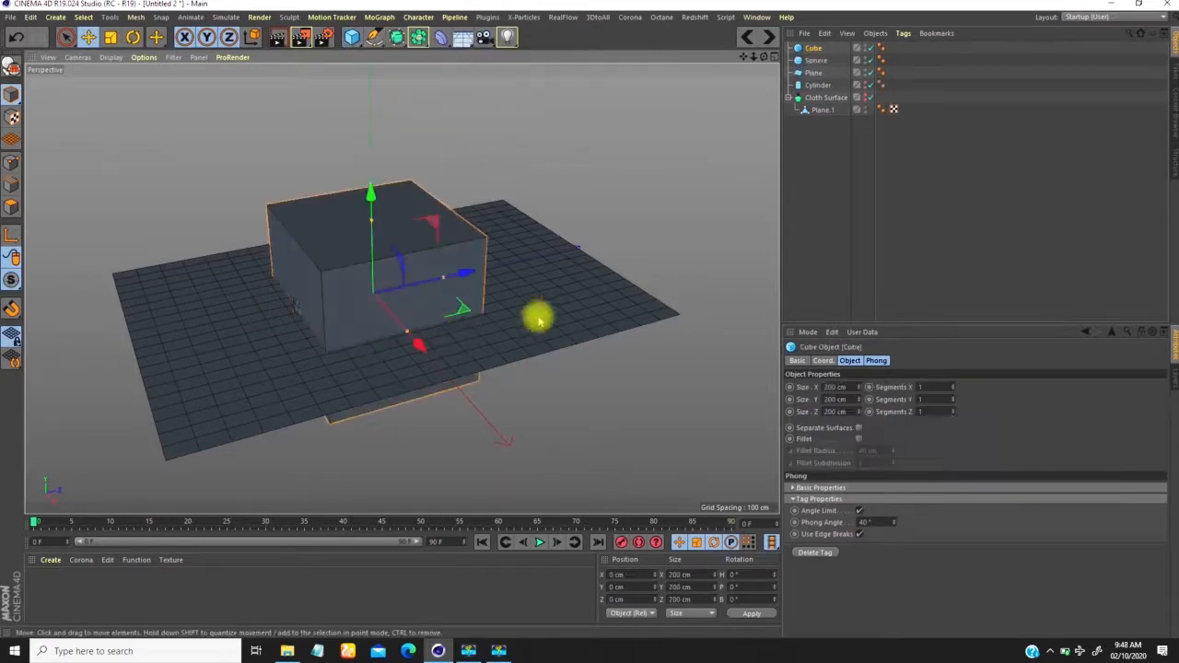
{"action": "key", "text": "t"}
{"action": "left_click_drag", "start_coordinate": [665, 205], "coordinate": [418, 363]}
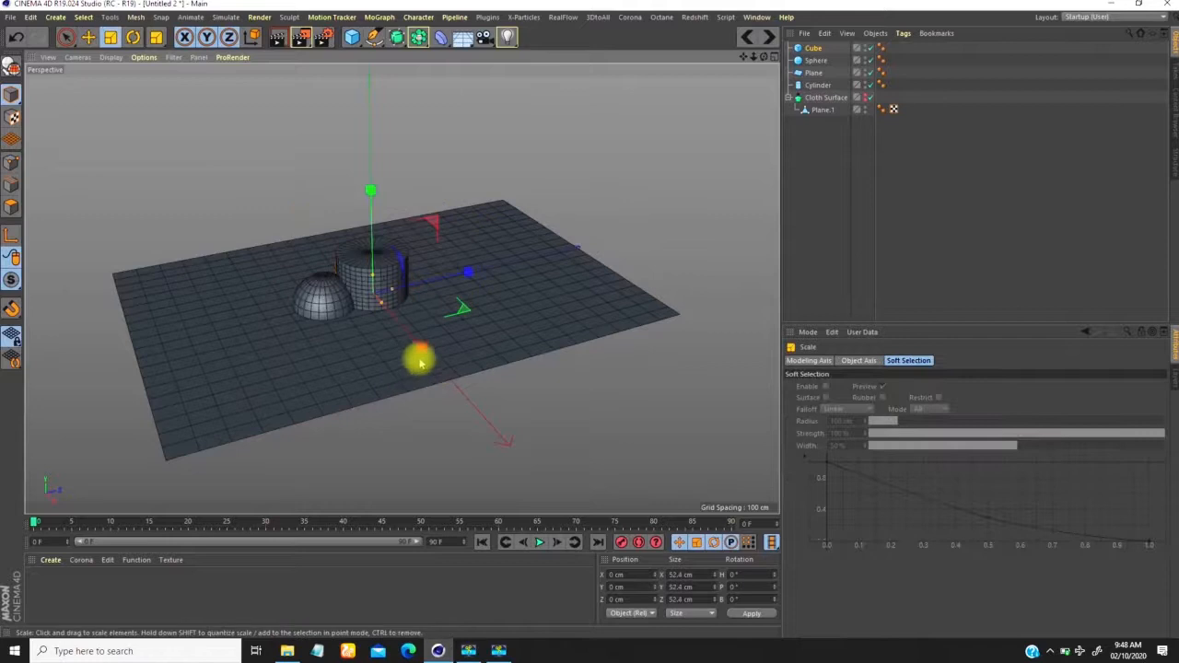
Step: Move the cube in front of the cylinder to about X 72.5 cm, Y 13.4 cm, Z -5 cm
{"action": "key", "text": "e"}
{"action": "left_click_drag", "start_coordinate": [429, 297], "coordinate": [492, 340]}
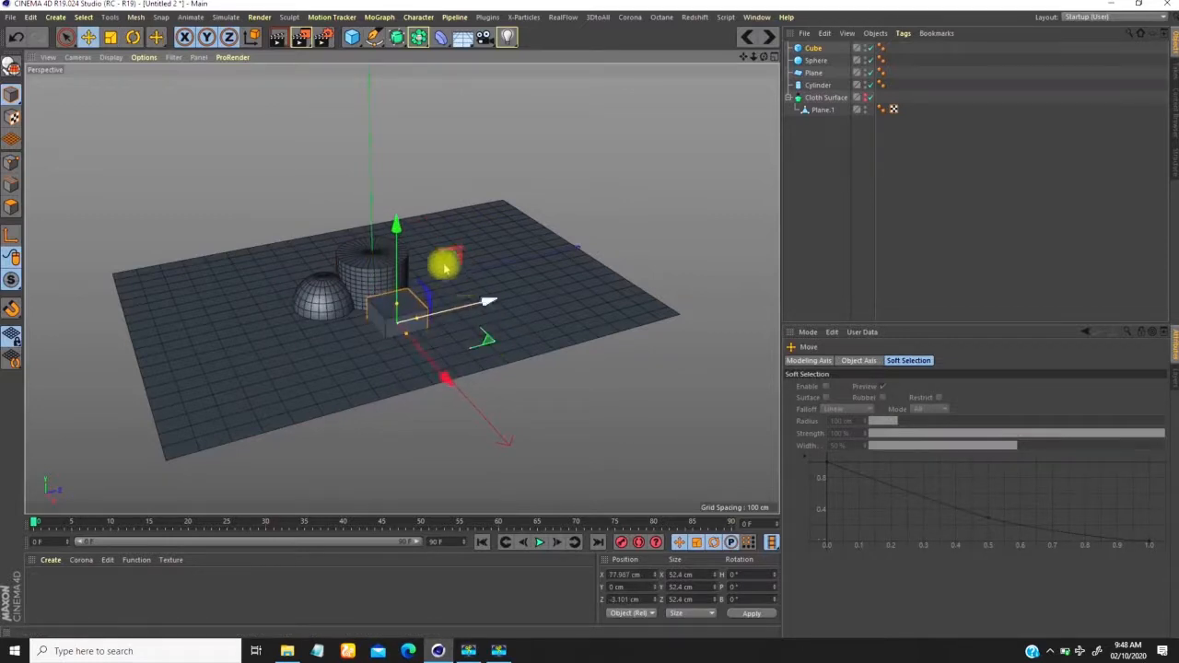
{"action": "left_click_drag", "start_coordinate": [397, 228], "coordinate": [396, 215]}
{"action": "left_click_drag", "start_coordinate": [386, 298], "coordinate": [413, 308], "text": "alt"}
{"action": "left_click_drag", "start_coordinate": [481, 335], "coordinate": [482, 316]}
Step: Add a torus and scale it down uniformly to about 106 cm across
{"action": "left_click", "coordinate": [354, 37]}
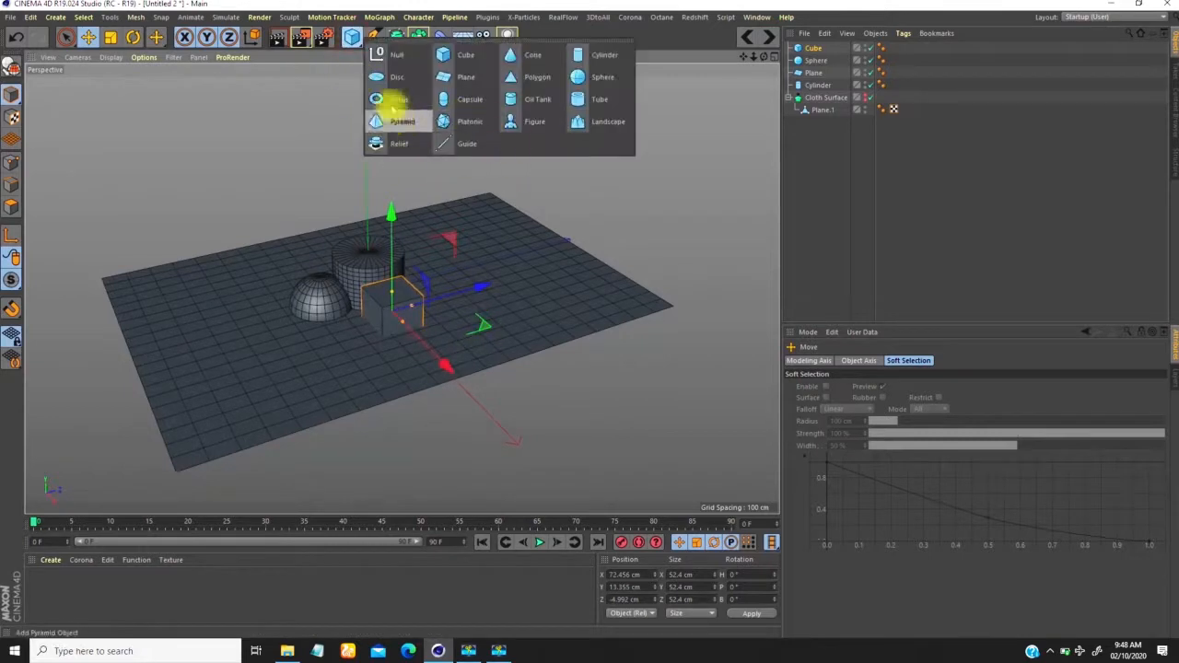
{"action": "left_click", "coordinate": [390, 110]}
{"action": "key", "text": "t"}
{"action": "left_click_drag", "start_coordinate": [584, 282], "coordinate": [389, 387]}
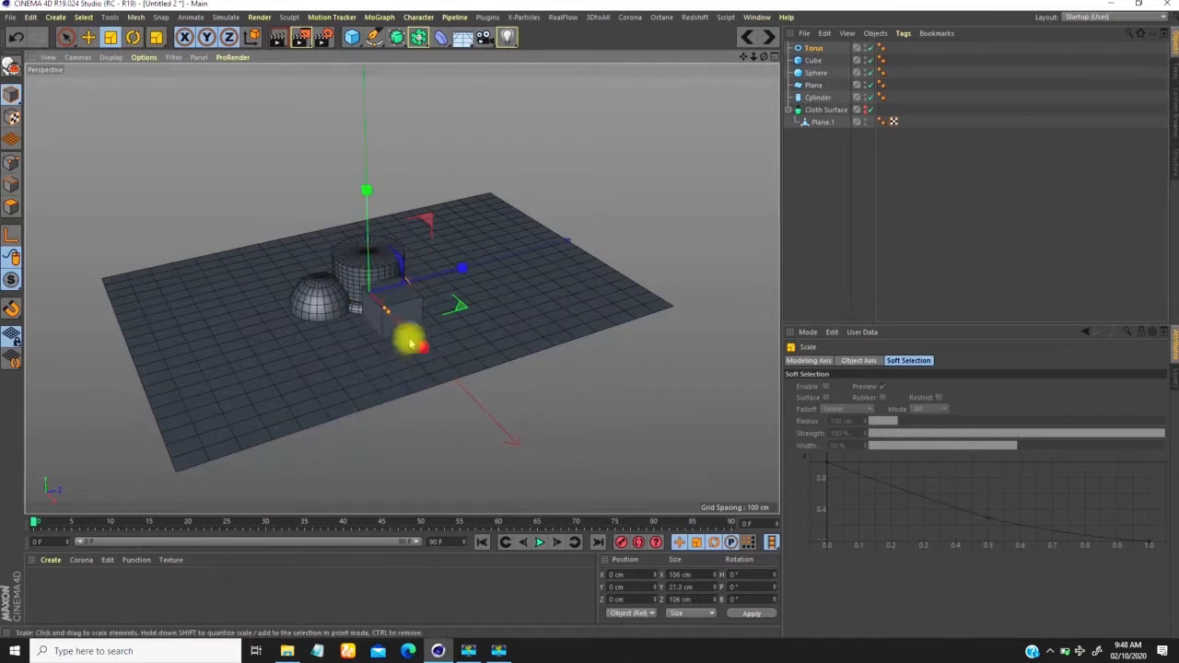
Step: Tilt the torus to about H 254.8°, P 54.5°, B 50.1° and place it at about X -57.5 cm, Y 47.1 cm, Z -30.1 cm
{"action": "key", "text": "e"}
{"action": "left_click_drag", "start_coordinate": [458, 307], "coordinate": [439, 277]}
{"action": "key", "text": "r"}
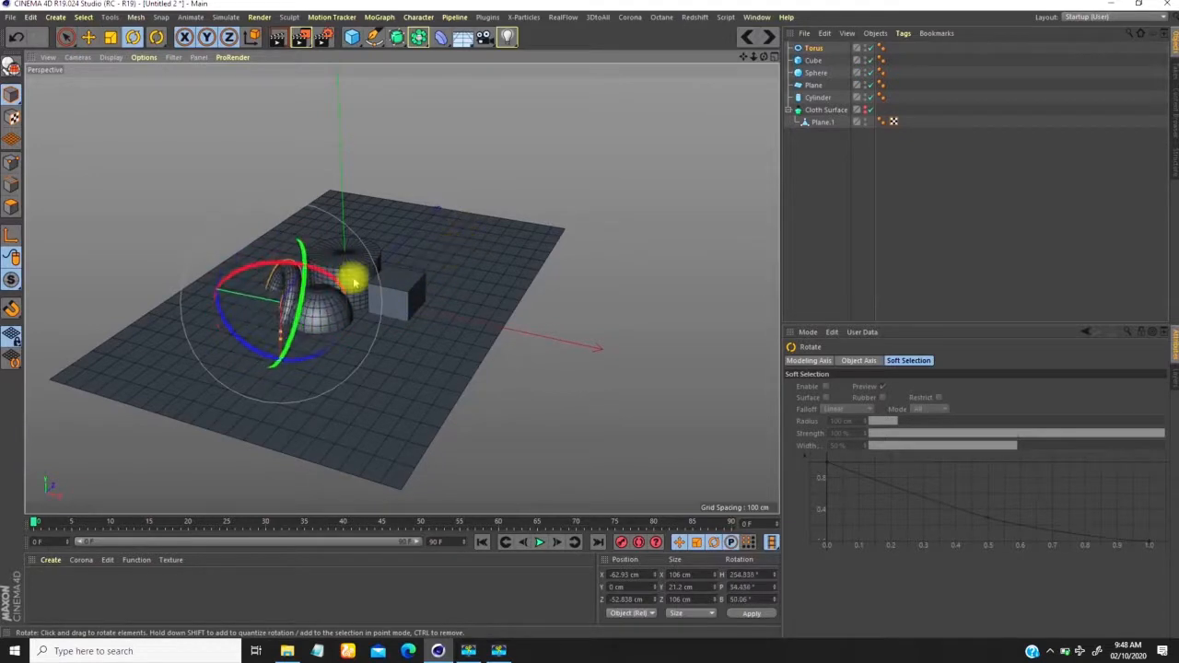
{"action": "key", "text": "e"}
{"action": "left_click_drag", "start_coordinate": [339, 235], "coordinate": [321, 264], "text": "alt"}
{"action": "scroll", "coordinate": [416, 339], "scroll_direction": "up", "scroll_amount": 5}
{"action": "left_click_drag", "start_coordinate": [420, 341], "coordinate": [433, 267]}
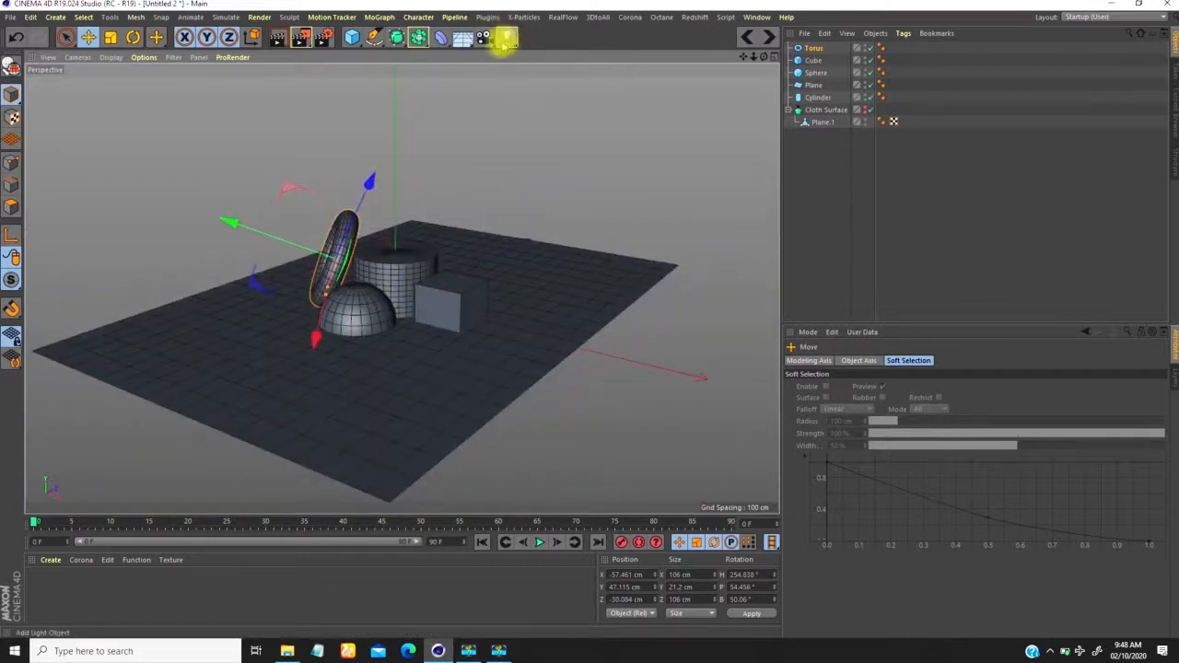
Step: Add a spot light to the scene
{"action": "left_click", "coordinate": [506, 50]}
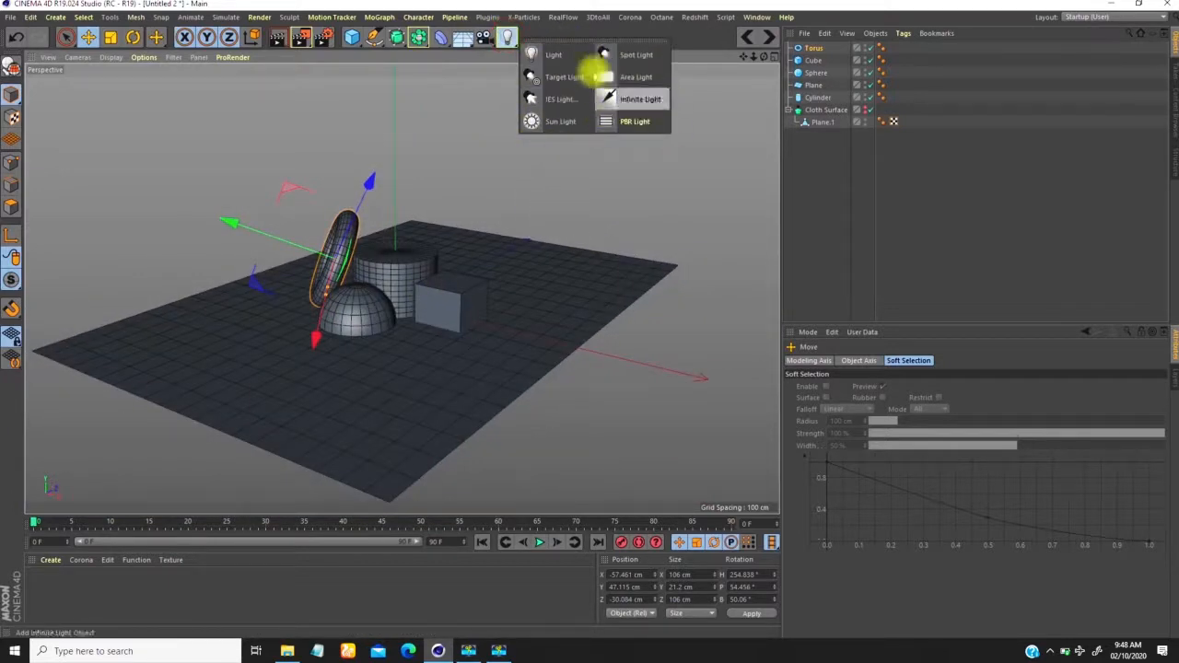
{"action": "left_click", "coordinate": [634, 55]}
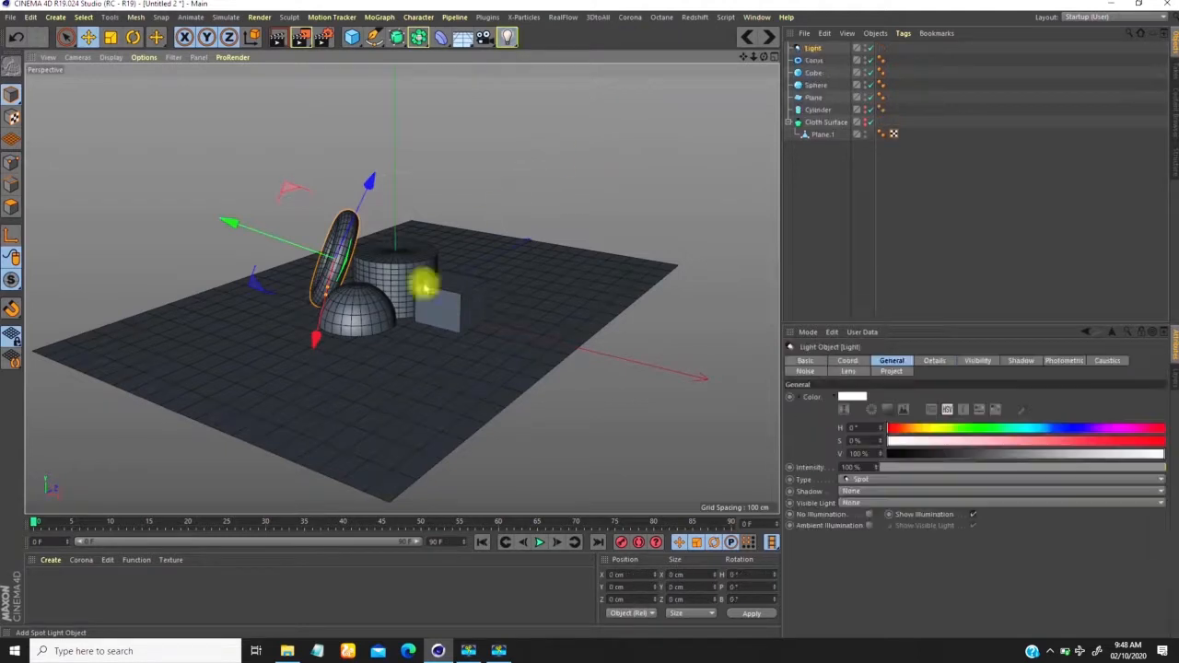